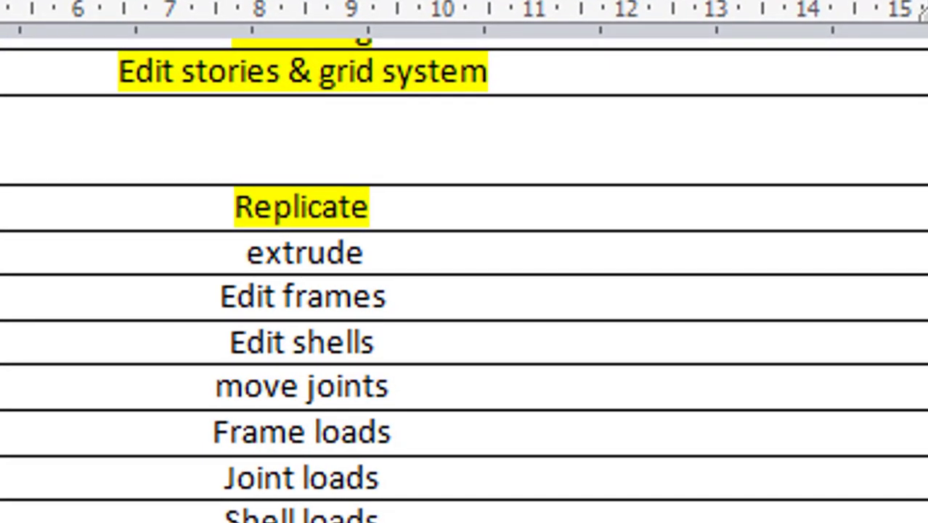
- Scroll up through the Word course-outline table of highlighted topics
scroll(465, 276, "up", 3)
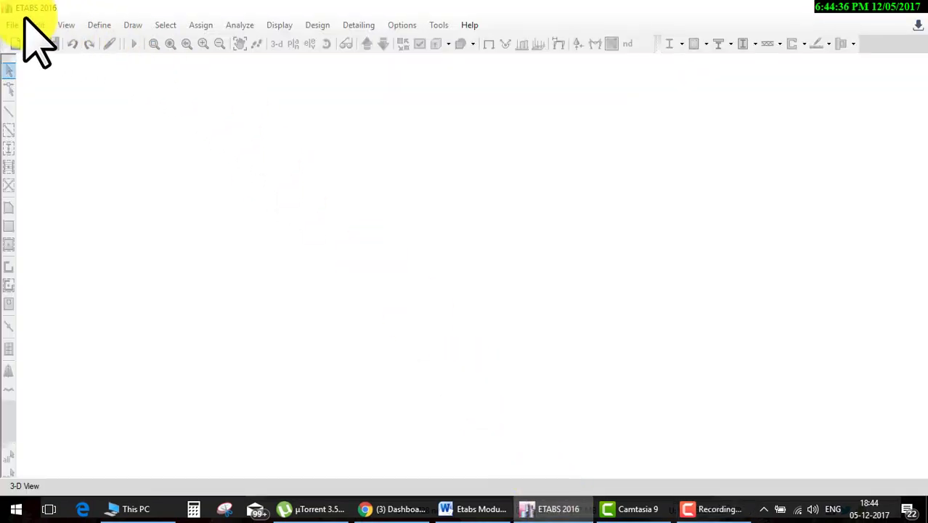
- Create a grid-only model with Metric SI settings: 4x4 grid at 8 m, four 3 m stories
left_click(12, 24)
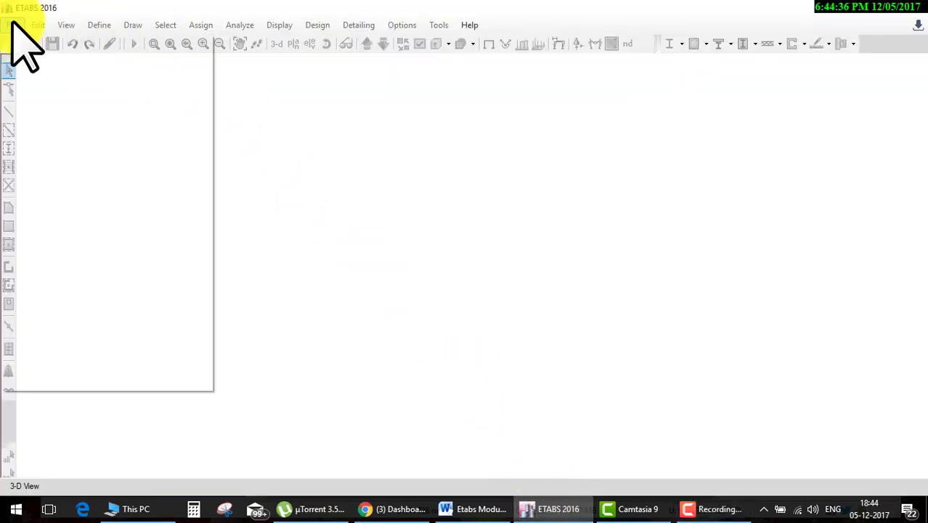
left_click(11, 25)
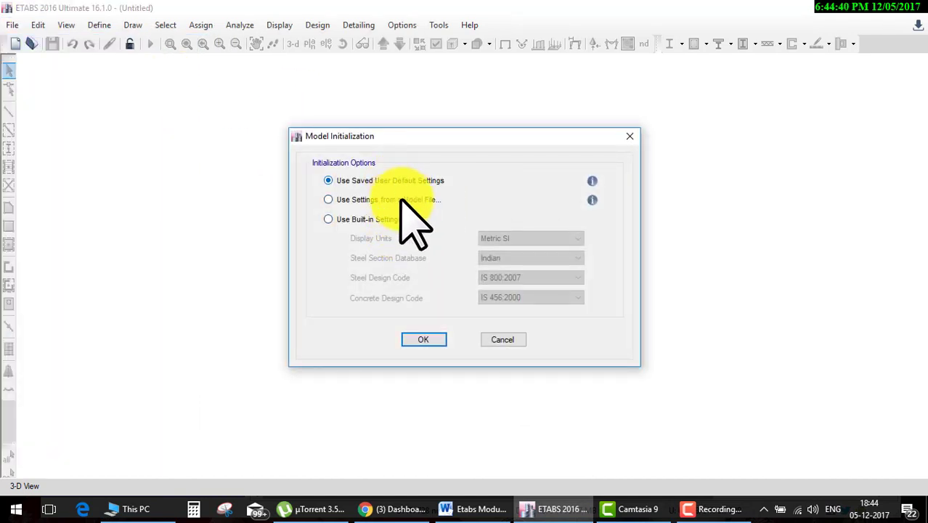
left_click(400, 219)
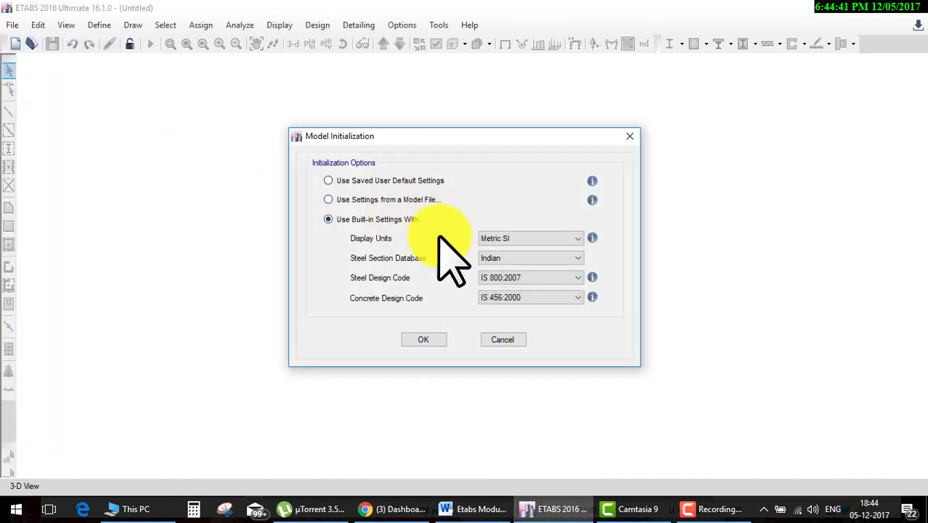
left_click(428, 338)
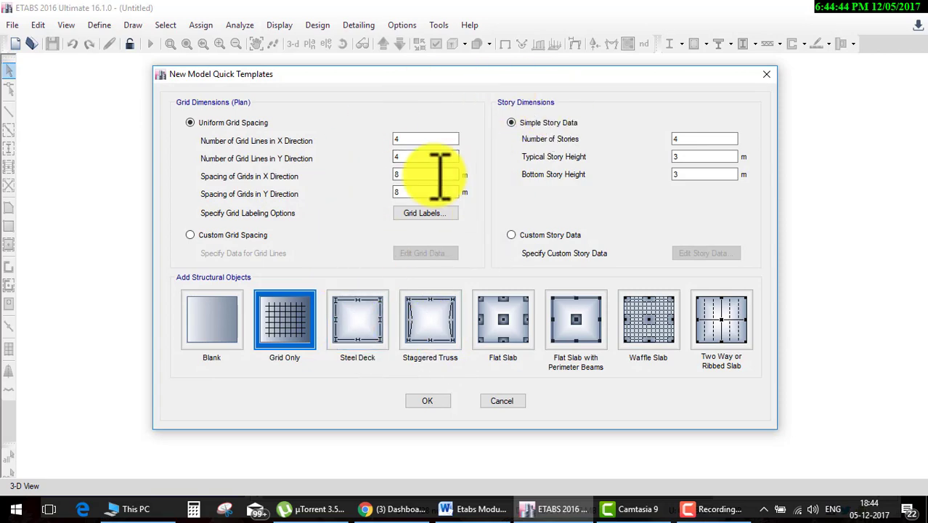
left_click(426, 401)
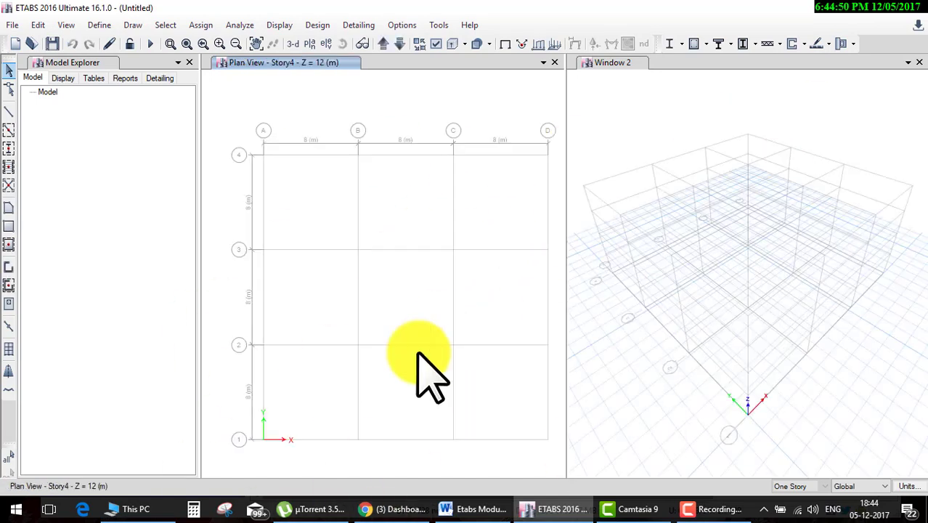
- With All Stories selected, draw beams along every grid line of the plan
left_click(817, 487)
left_click(803, 507)
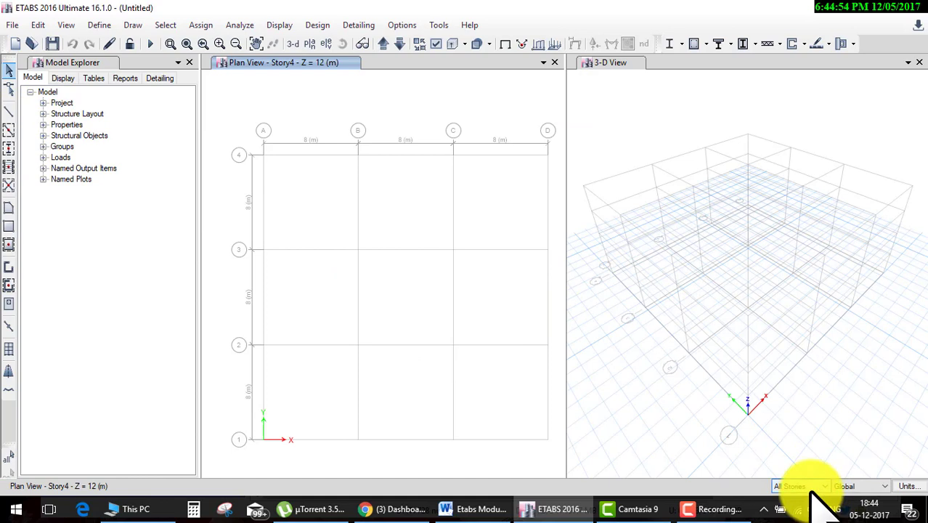
left_click(8, 129)
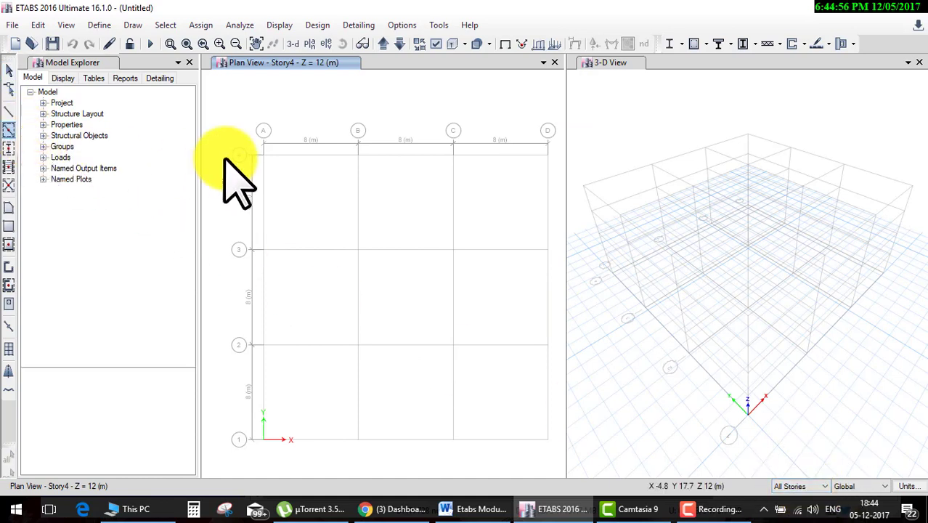
left_click_drag(244, 124, 560, 439)
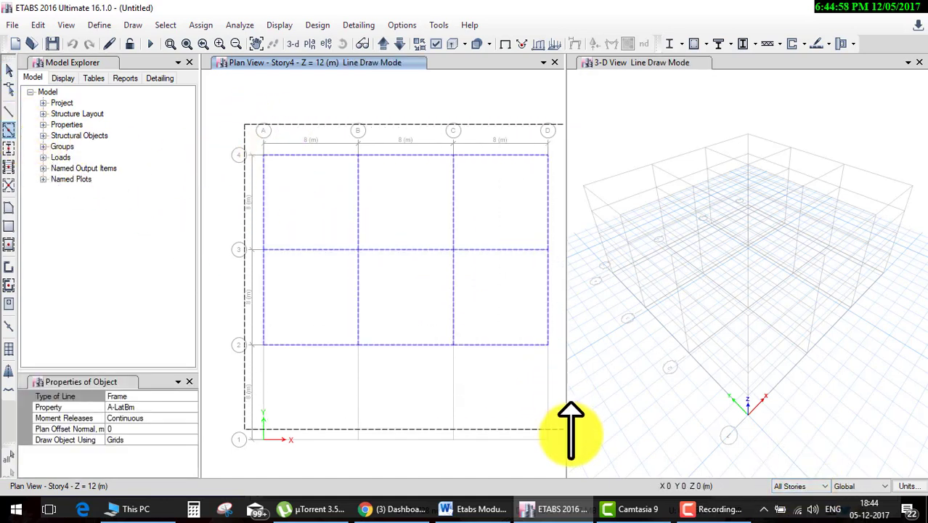
- Quick-draw columns at all 16 grid intersections on every story
left_click(8, 147)
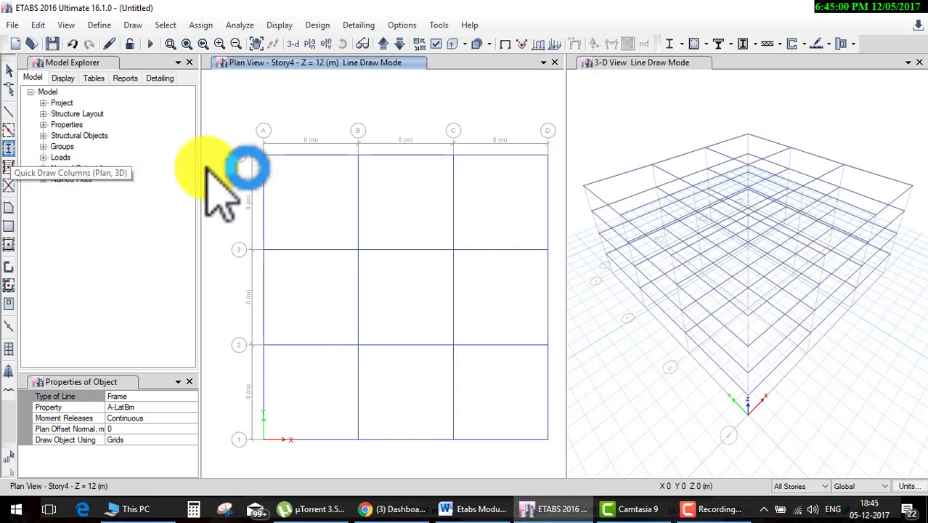
mouse_move(226, 129)
left_mouse_down()
mouse_move(530, 378)
mouse_move(563, 468)
left_mouse_up()
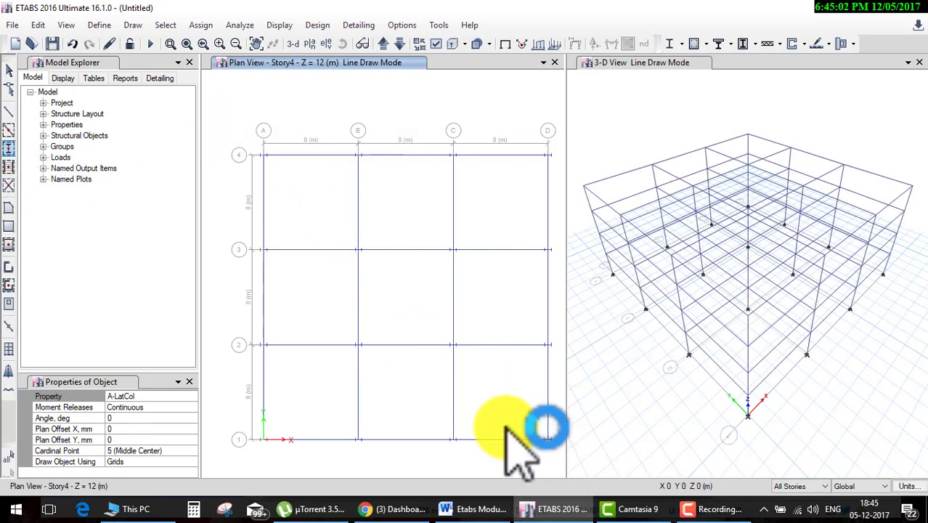
key("Escape")
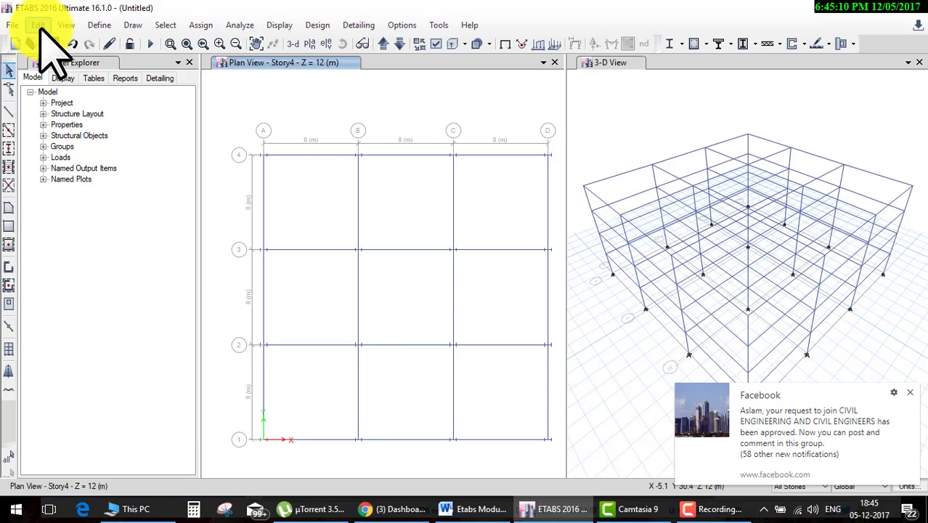
- Open Extrude Joints to Frames, review the Radial Extrusion tab, then return to Linear Extrusion
left_click(38, 26)
mouse_move(66, 258)
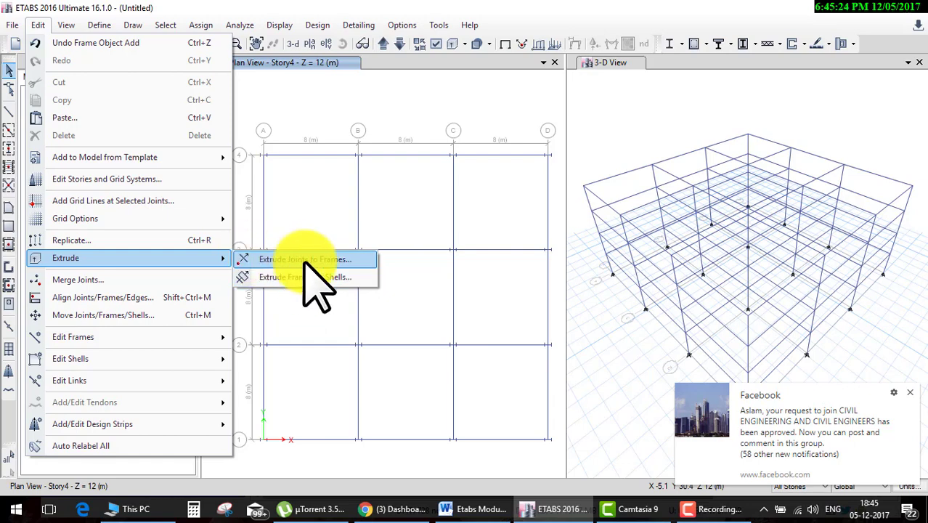
left_click(305, 259)
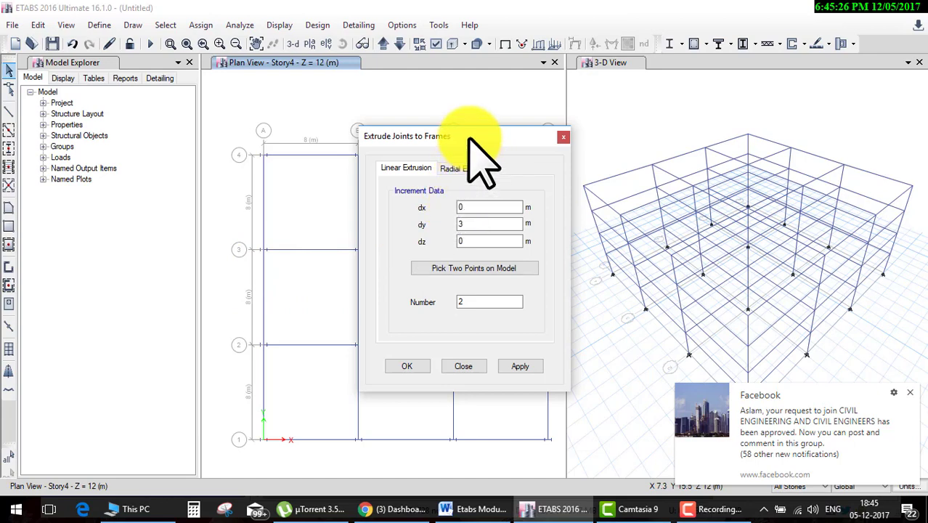
left_click_drag(472, 142, 129, 135)
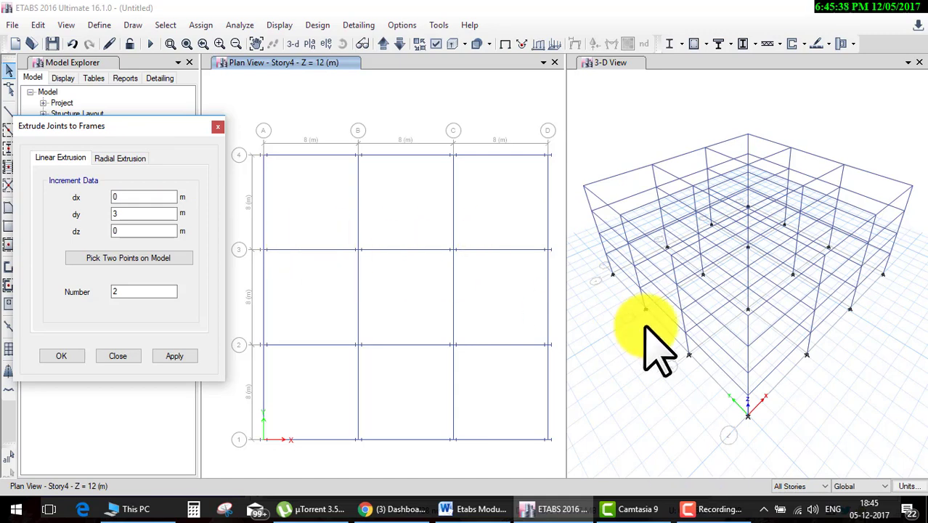
left_click(123, 158)
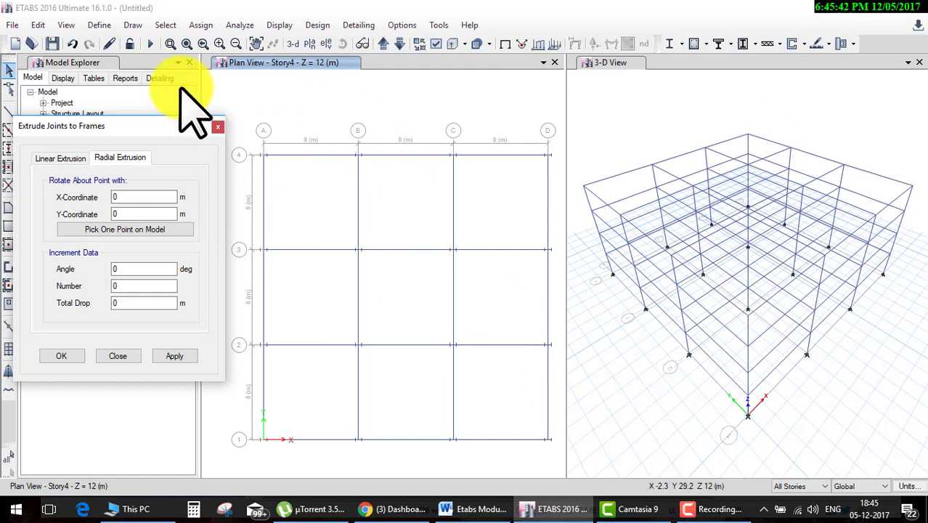
left_click(62, 158)
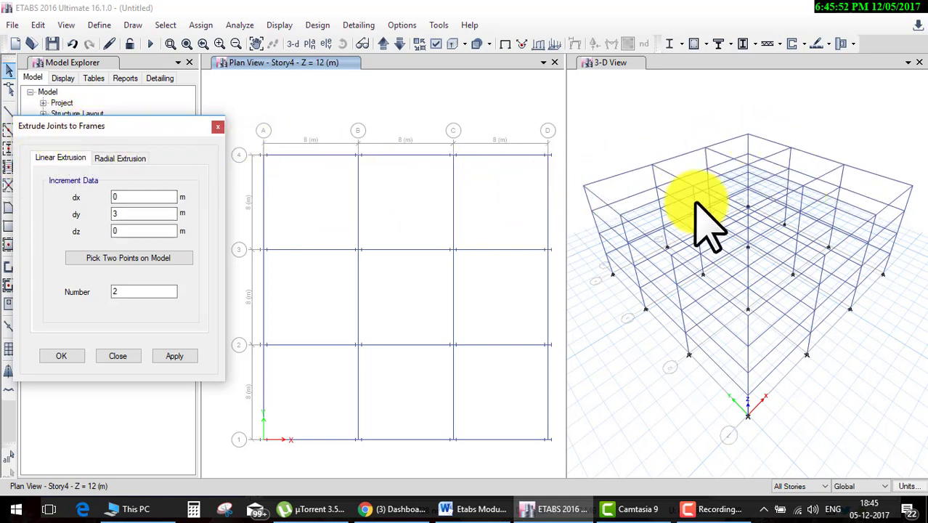
- Linearly extrude the D1 corner joints with dx 1 m, dy 1 m, number 2
mouse_move(473, 332)
middle_mouse_down()
mouse_move(481, 292)
mouse_move(447, 255)
middle_mouse_up()
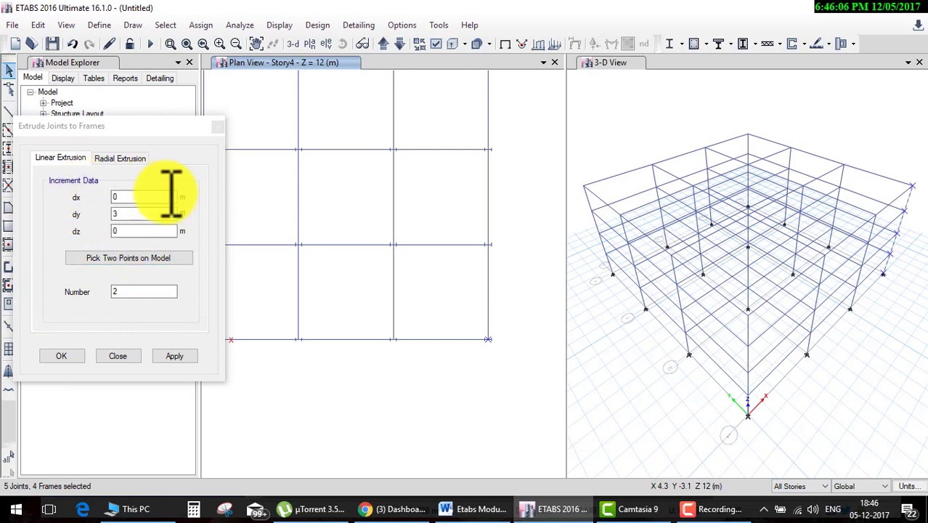
left_click(132, 213)
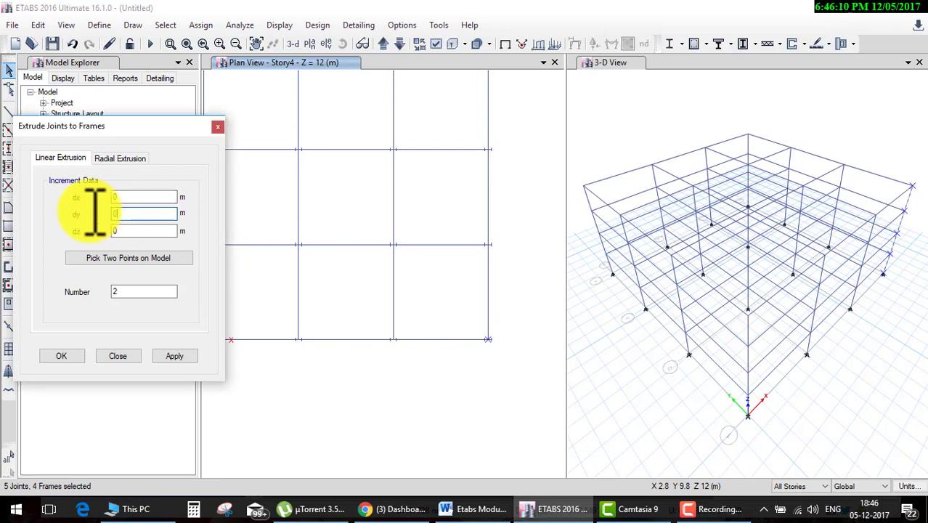
left_click(102, 197)
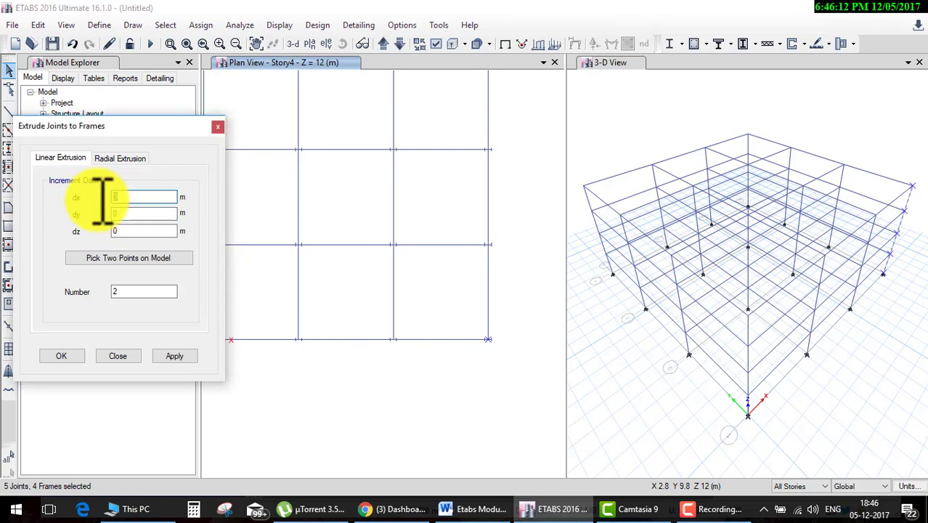
type("1")
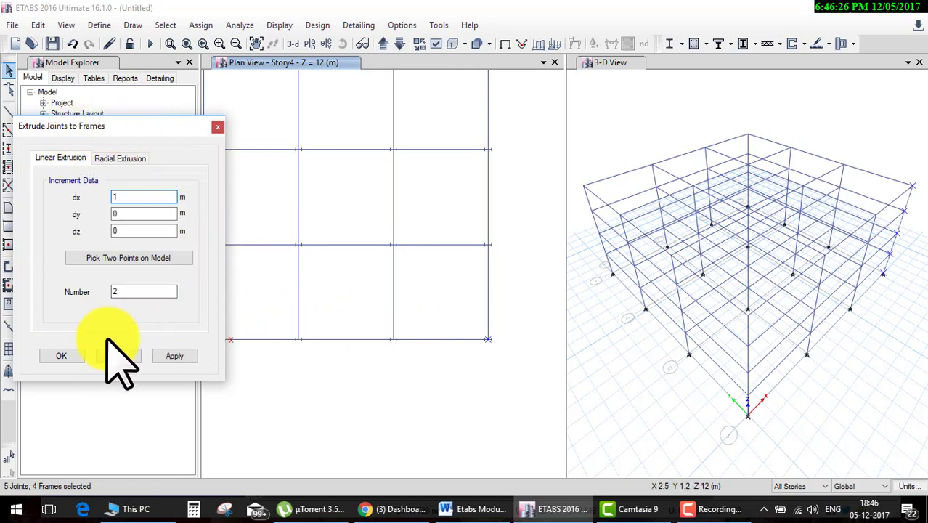
left_click(73, 355)
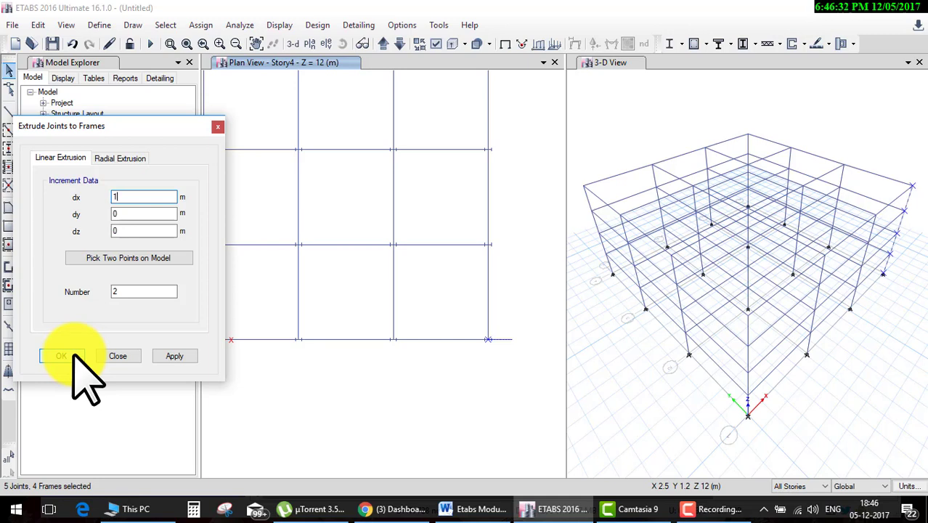
key("Tab")
type("1")
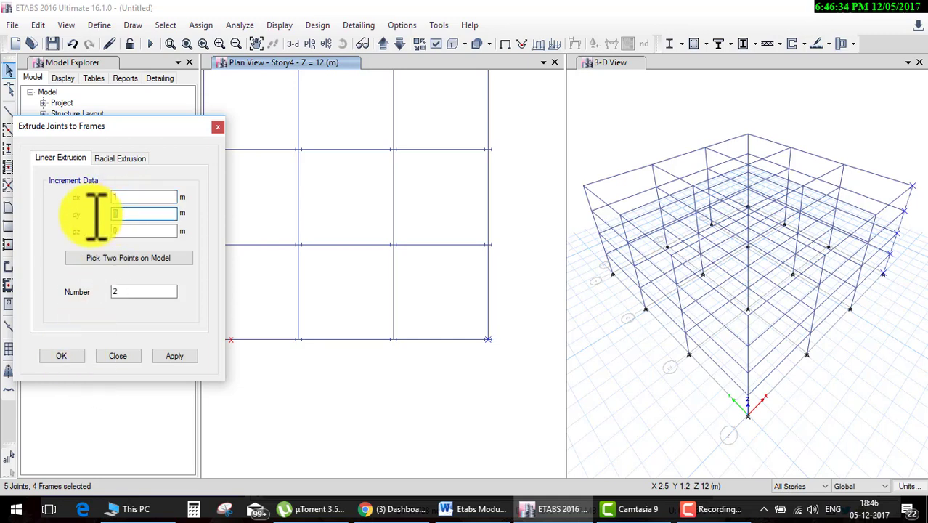
left_click(58, 356)
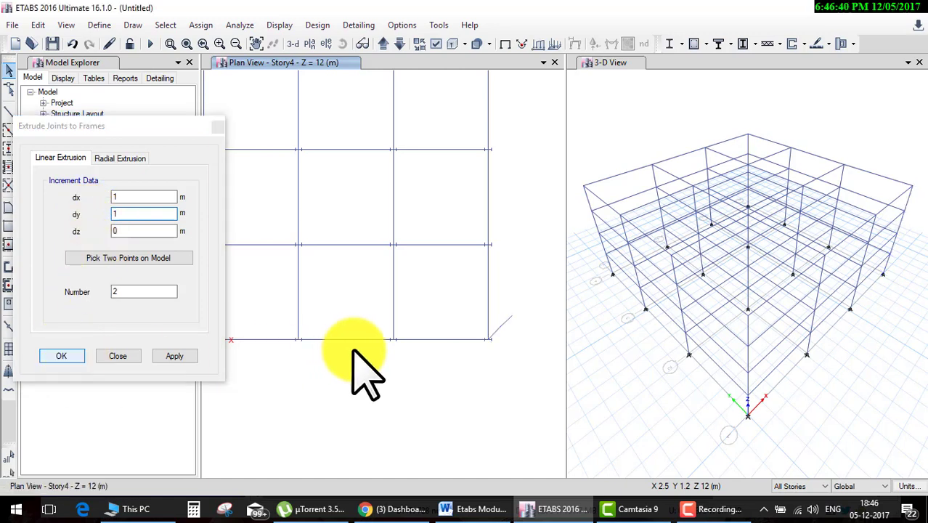
- Window-select the grid D-1 column line with its joints on all four storeys
left_click(909, 211)
scroll(871, 225, "up", 5)
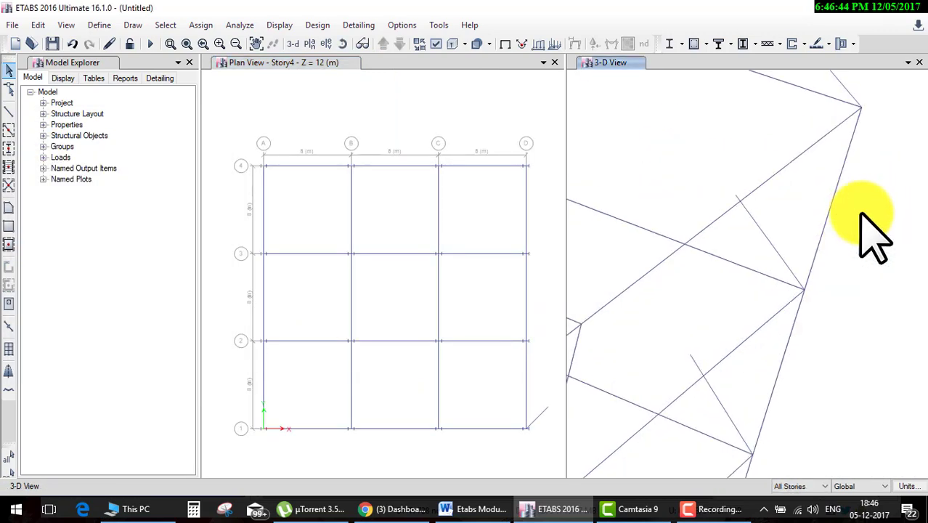
left_click(784, 262)
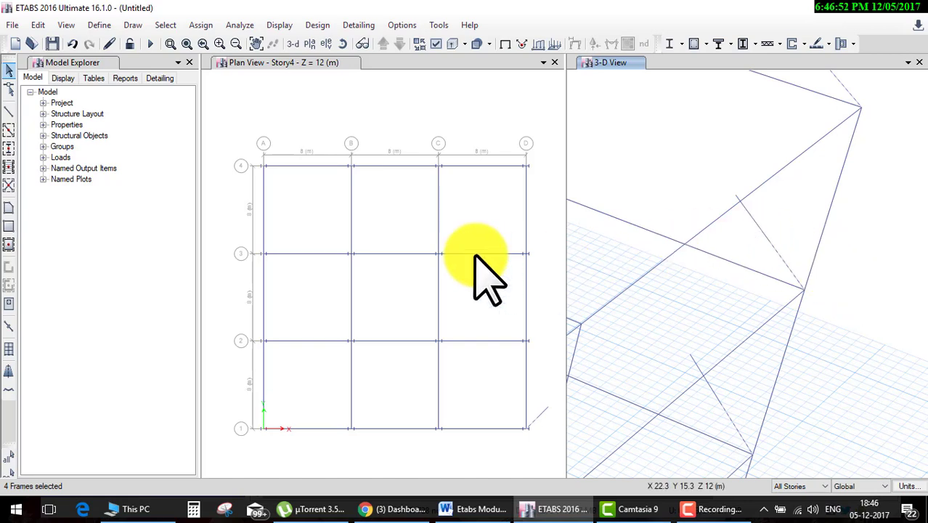
scroll(724, 231, "down", 3)
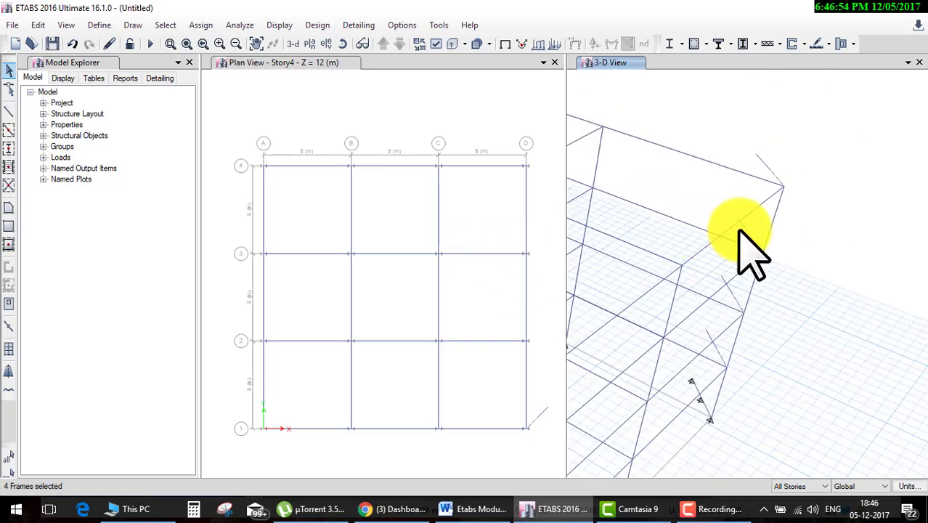
middle_click_drag(776, 260, 777, 228)
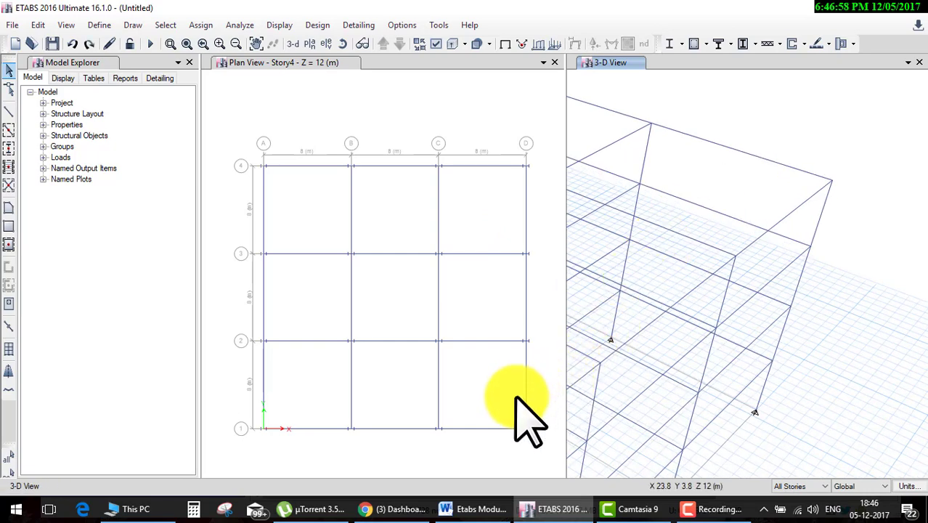
left_click_drag(508, 429, 547, 404)
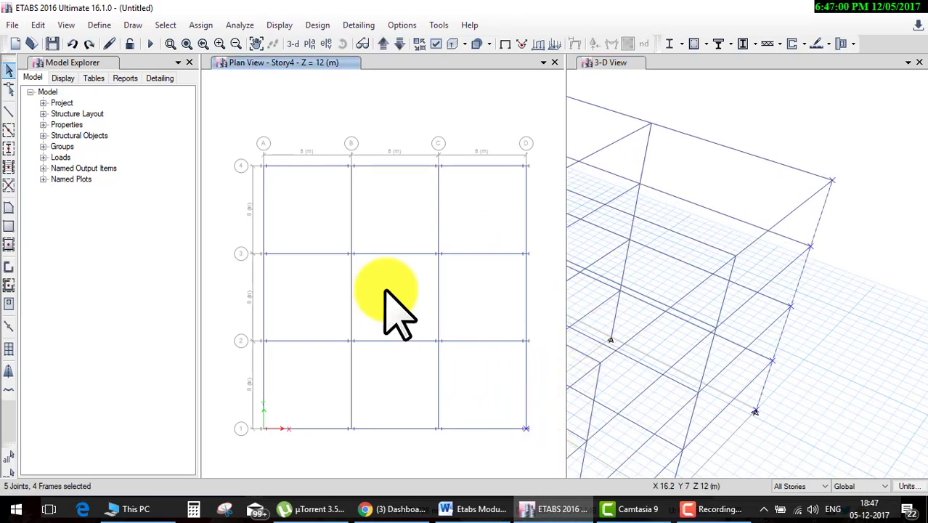
- Reopen Extrude Joints to Frames and switch to its Radial Extrusion settings
left_click(34, 26)
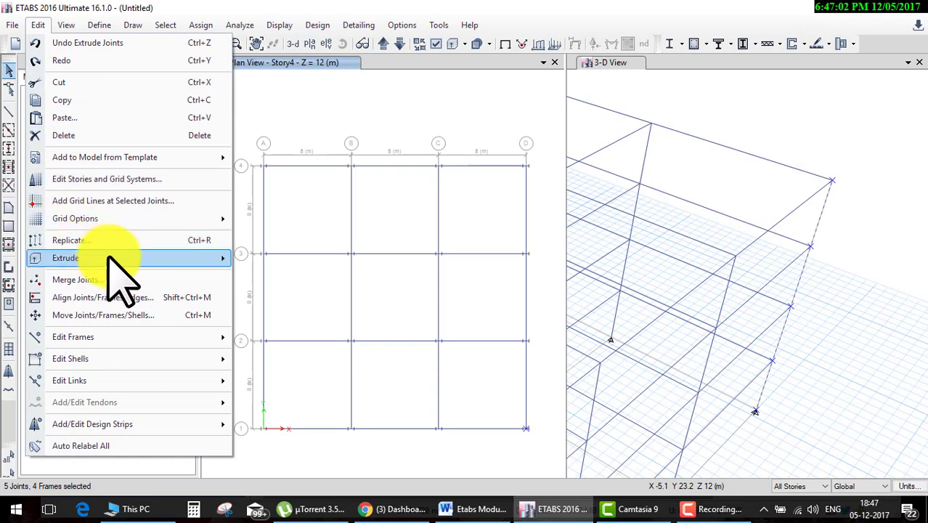
mouse_move(65, 258)
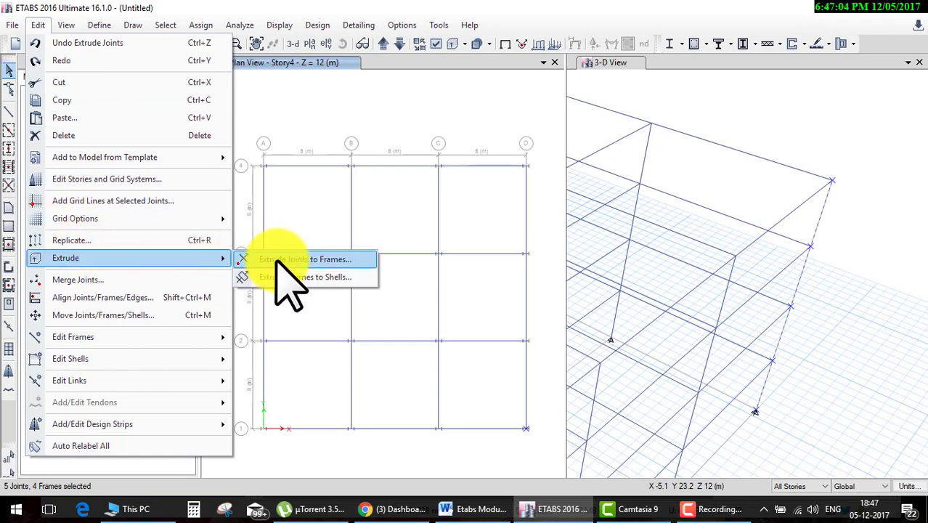
left_click(277, 262)
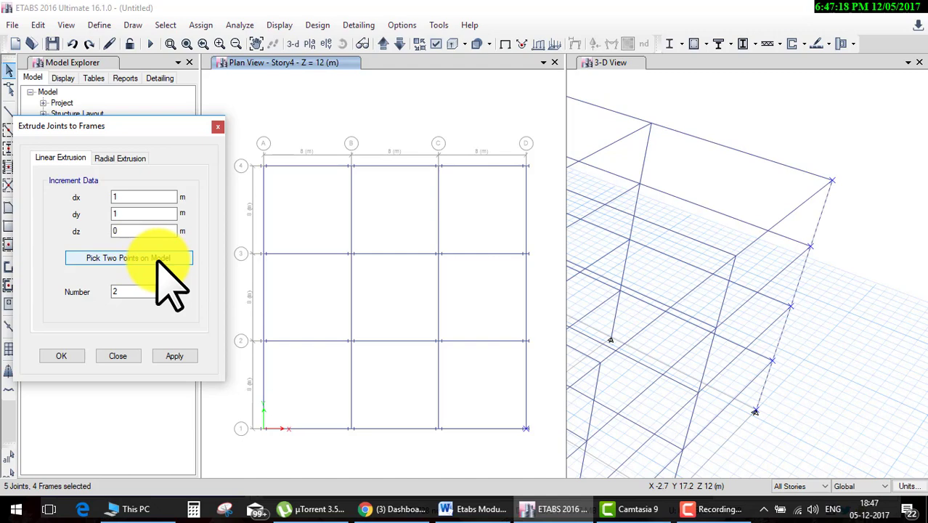
double_click(124, 291)
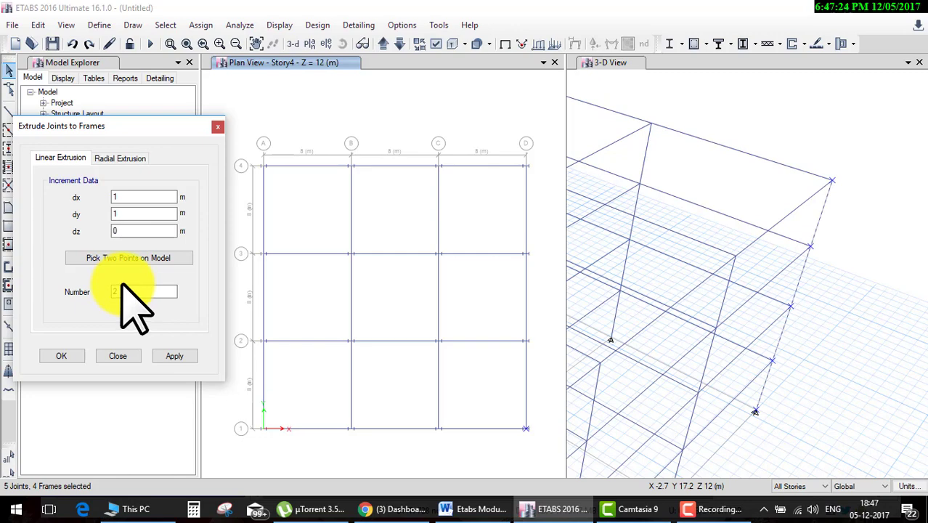
left_click(128, 157)
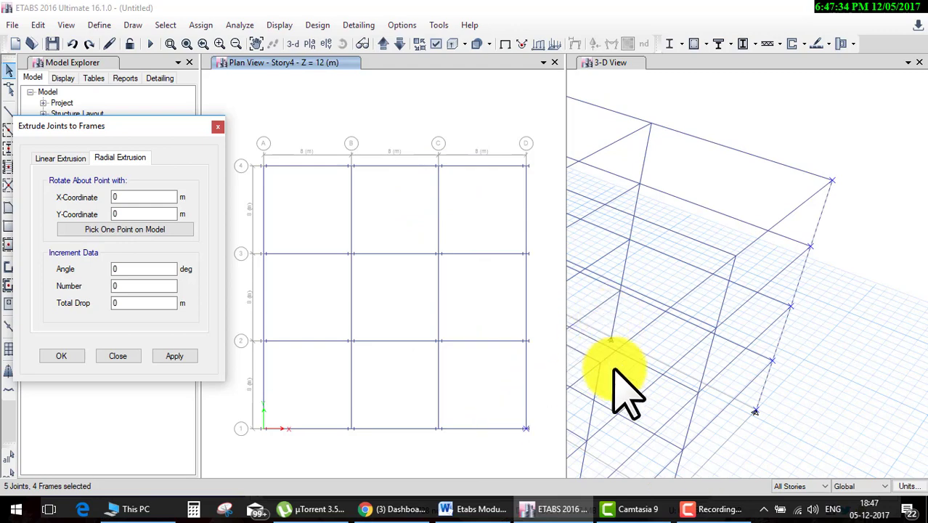
- Set the rotation centre at C-2 and radially extrude 72 increments of 5° with zero drop
left_click(152, 229)
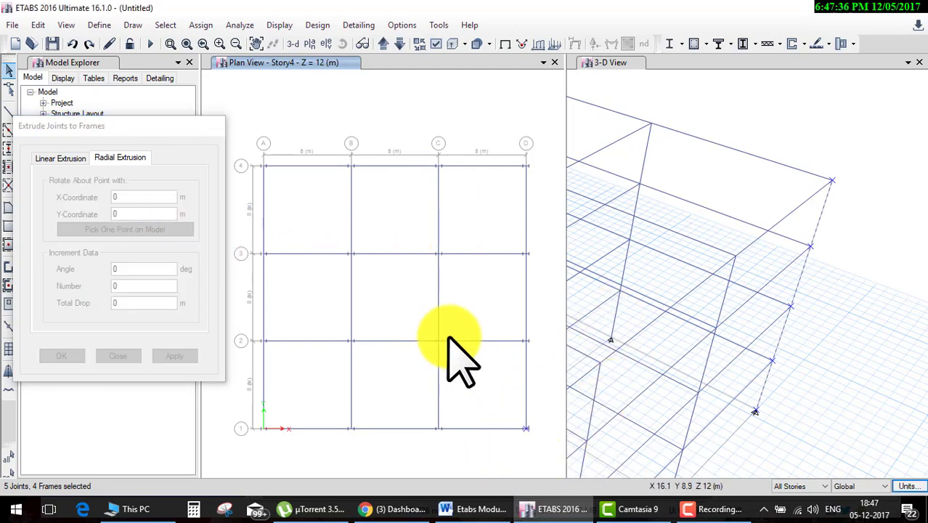
left_click(438, 340)
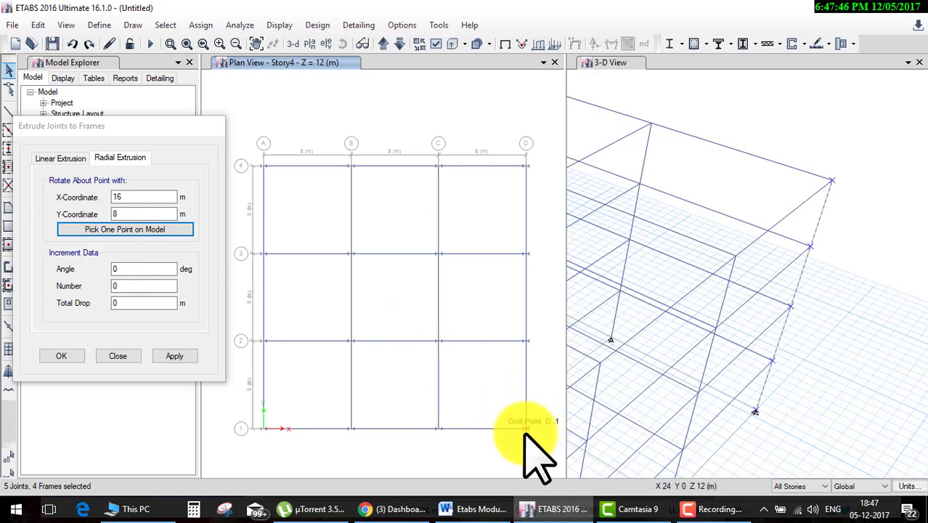
left_click(438, 342)
type("5")
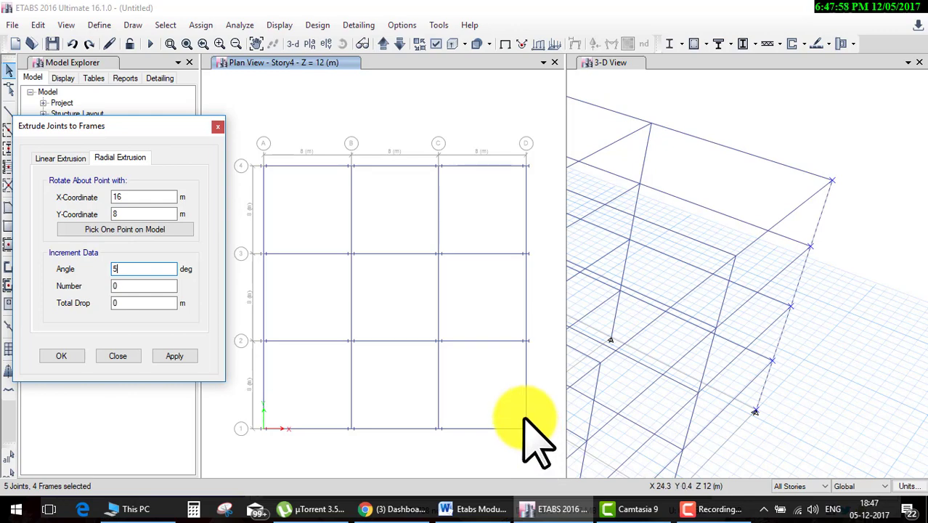
left_click_drag(140, 284, 108, 287)
type("360/5")
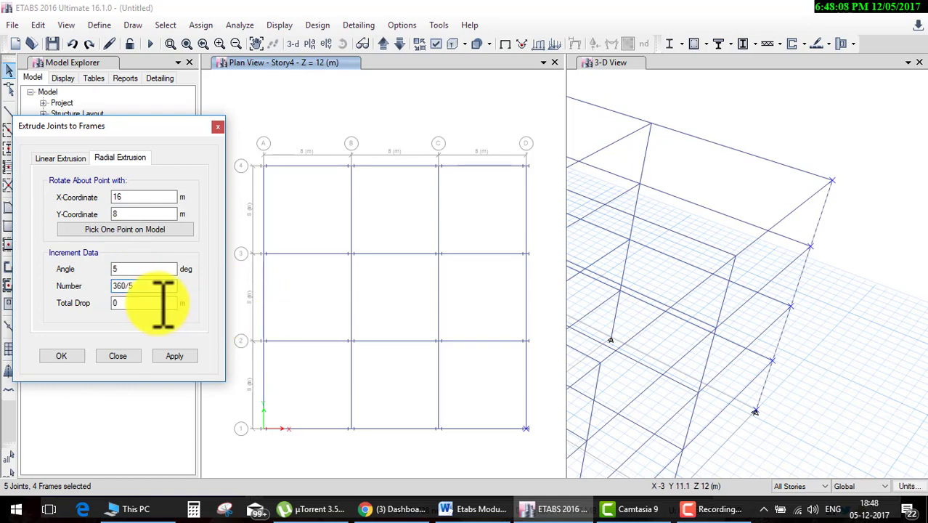
left_click(156, 303)
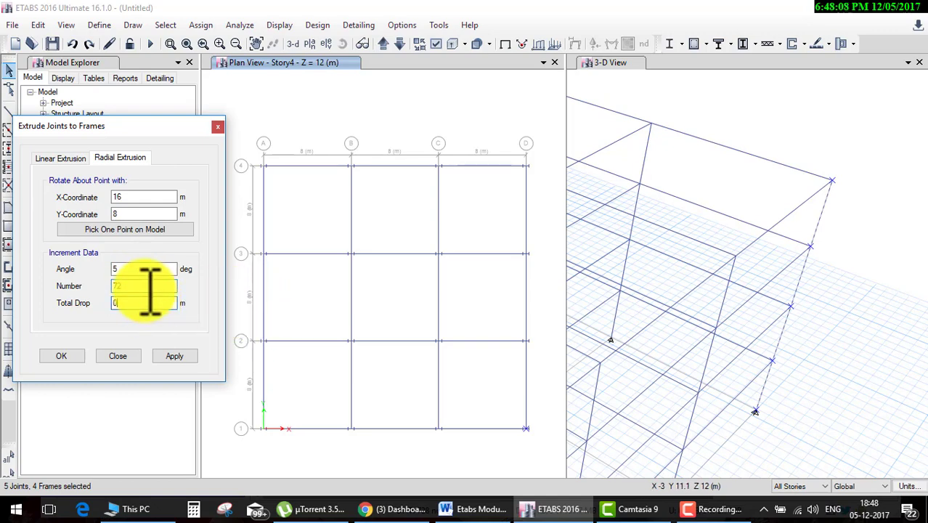
left_click(61, 356)
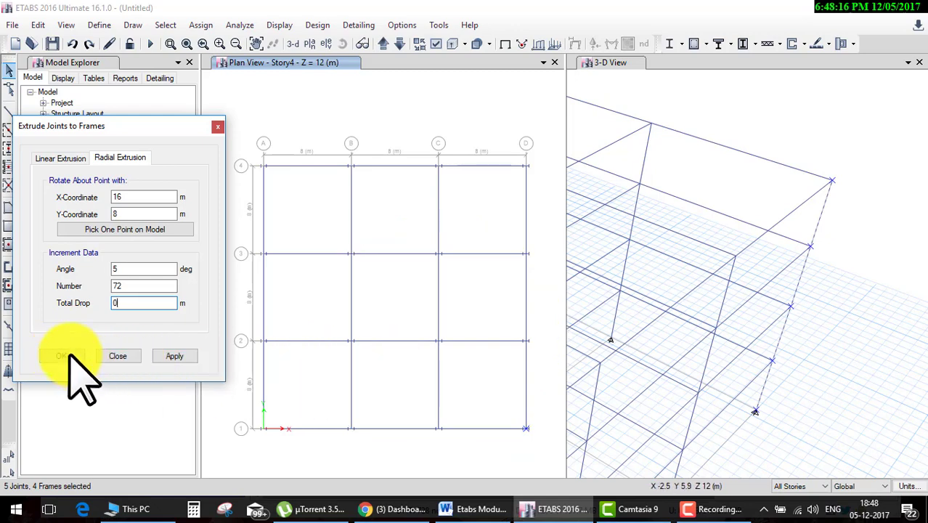
left_click(63, 355)
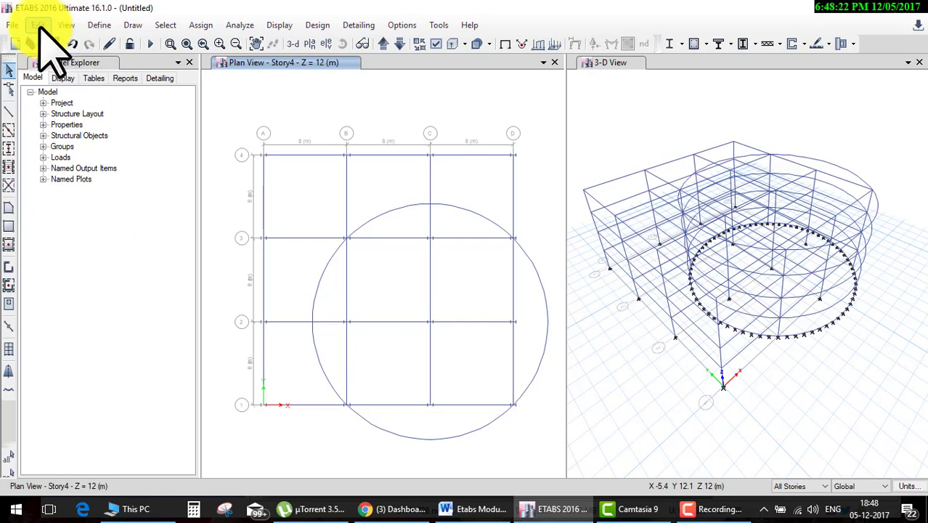
left_click(38, 24)
left_click(254, 259)
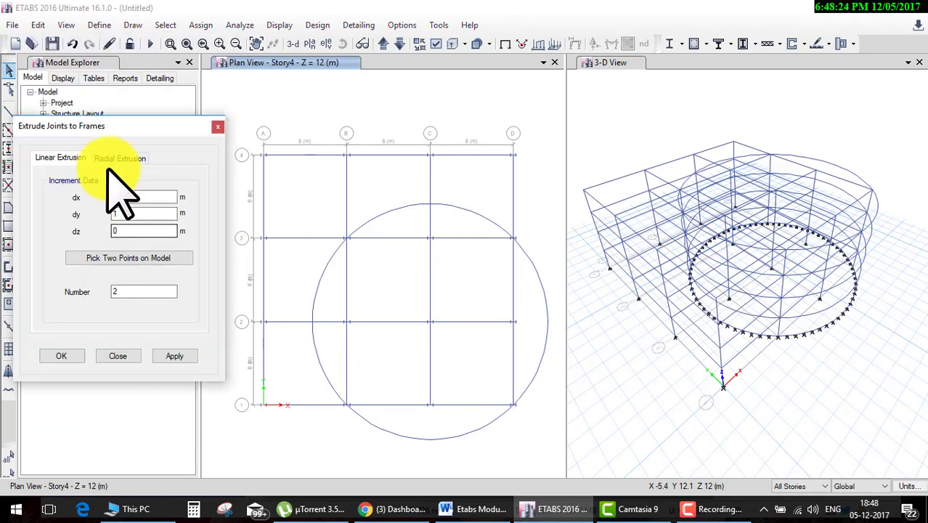
left_click(116, 157)
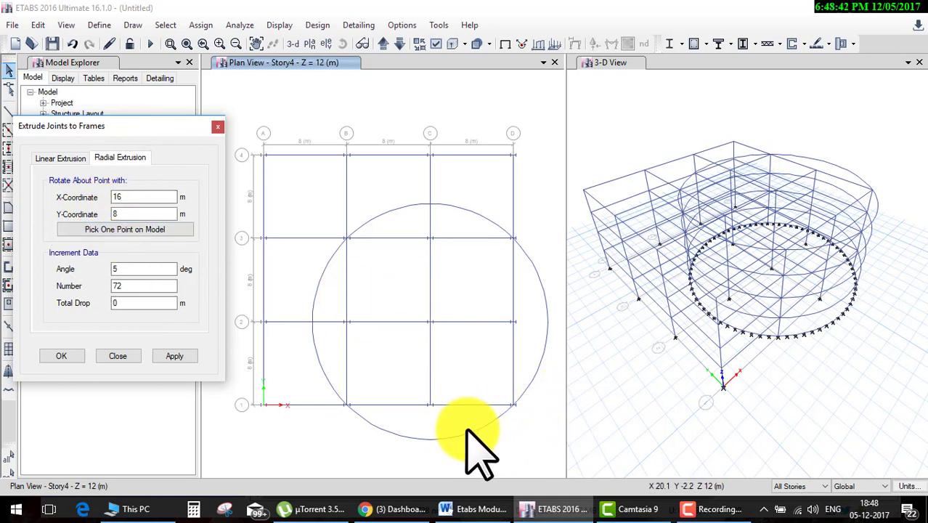
left_click(433, 319)
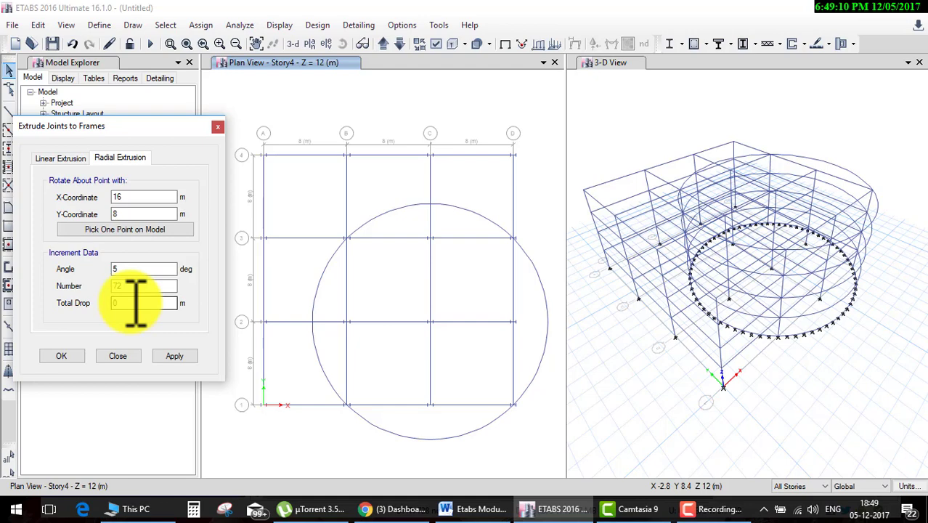
left_click(120, 356)
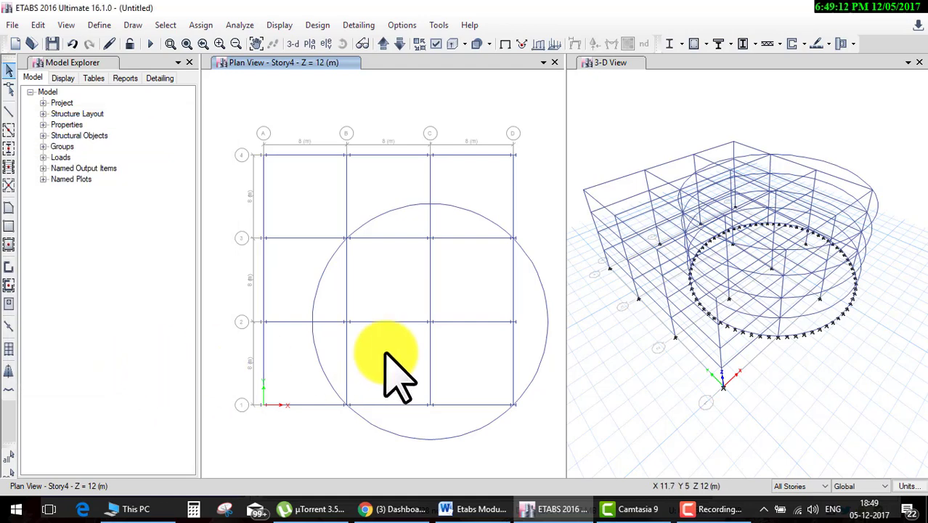
- Undo the circular ring and pick the D-1 corner joint as the radial extrusion point
key("ctrl+z")
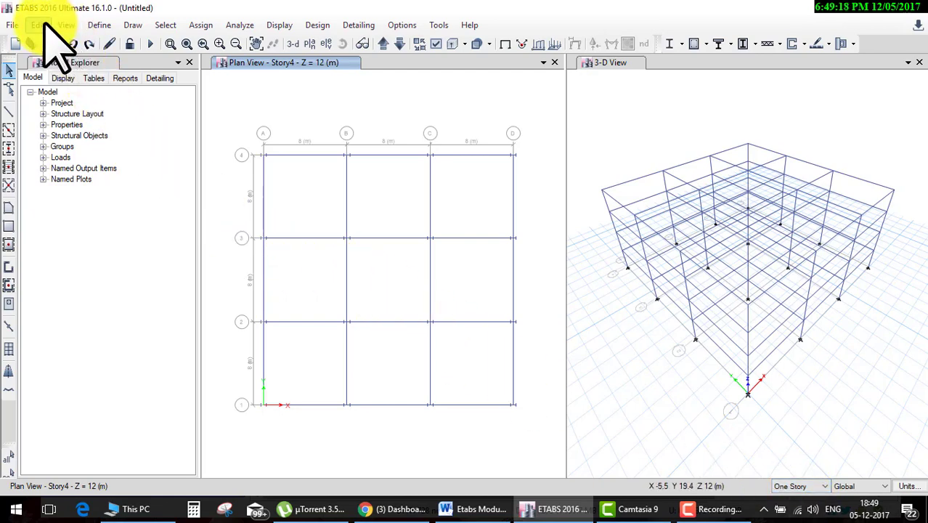
left_click(38, 26)
mouse_move(65, 258)
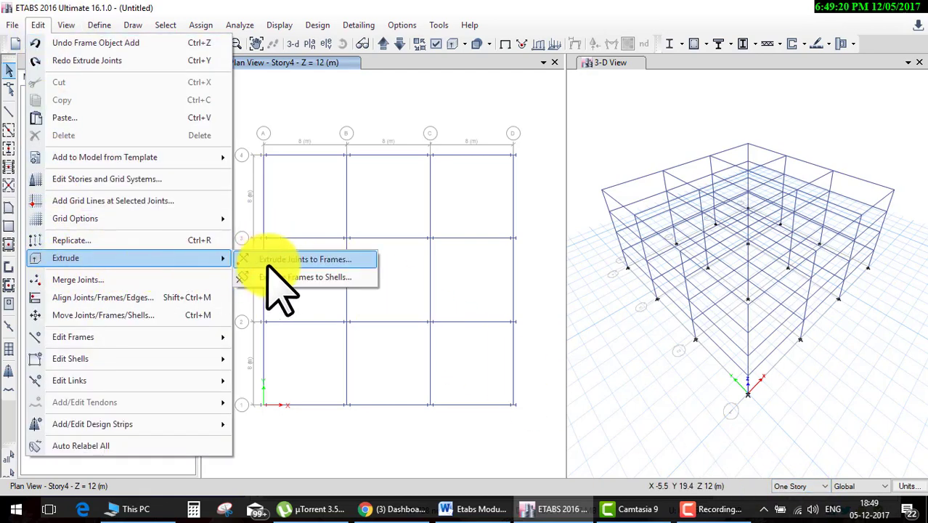
left_click(270, 259)
left_click(119, 158)
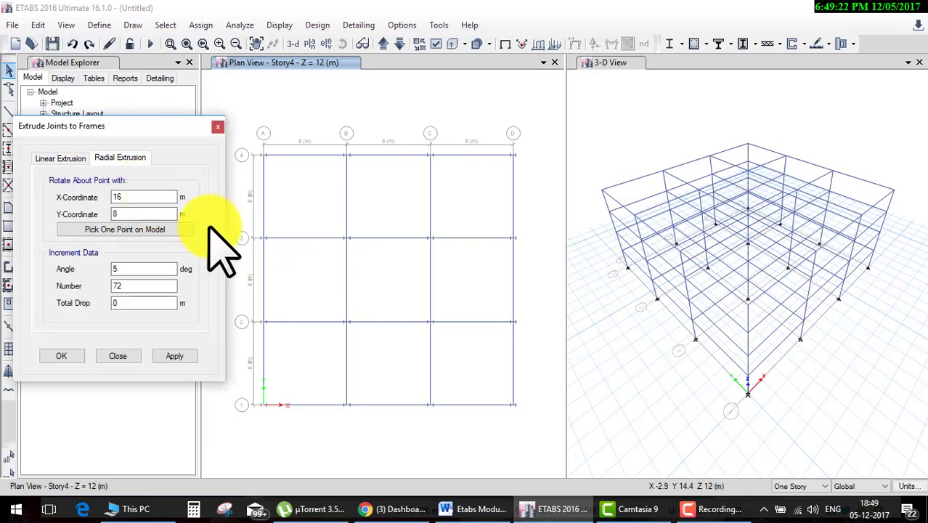
left_click(156, 230)
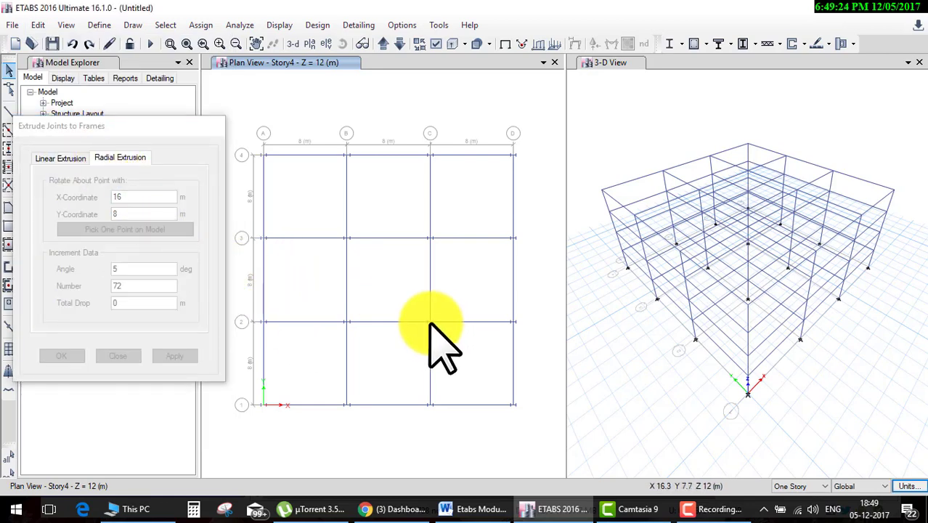
left_click(515, 405)
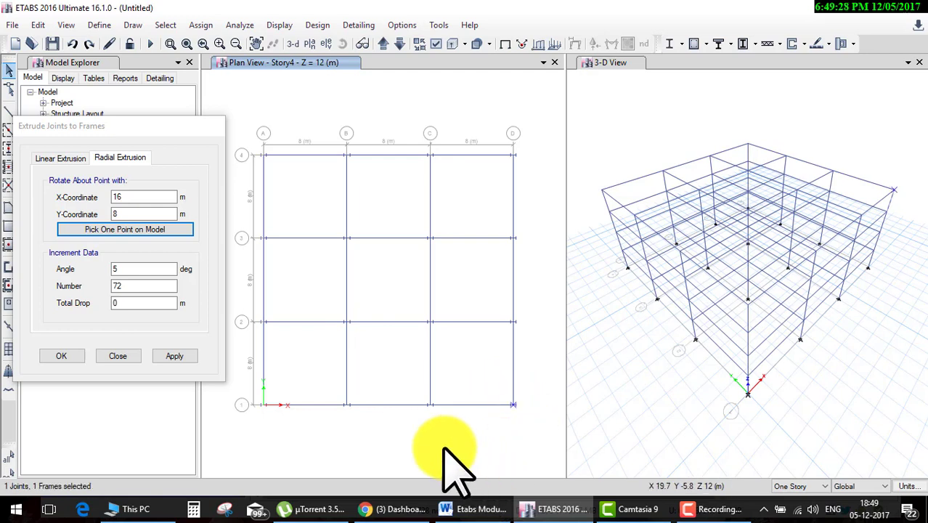
- Apply the radial extrusion at 5° × 72 with 3 m total drop, creating a helical spiral
left_click(64, 356)
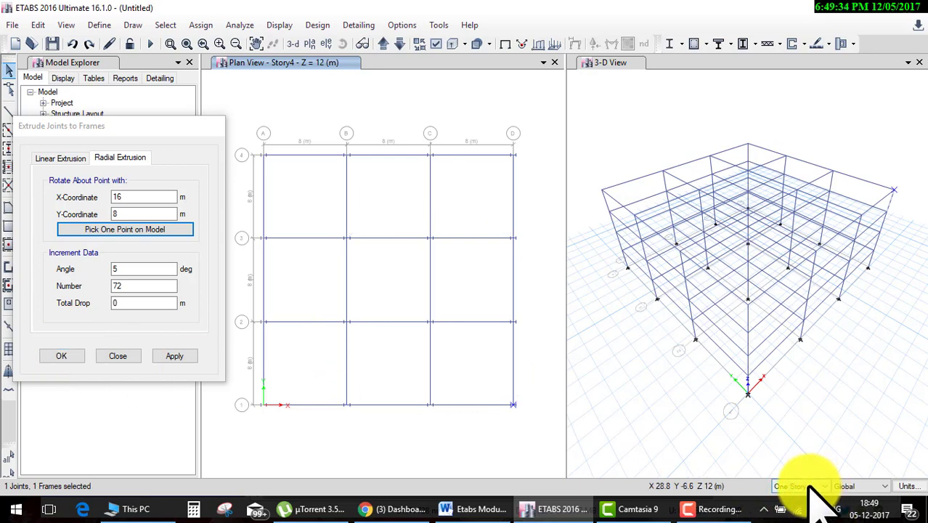
left_click(71, 354)
type("3")
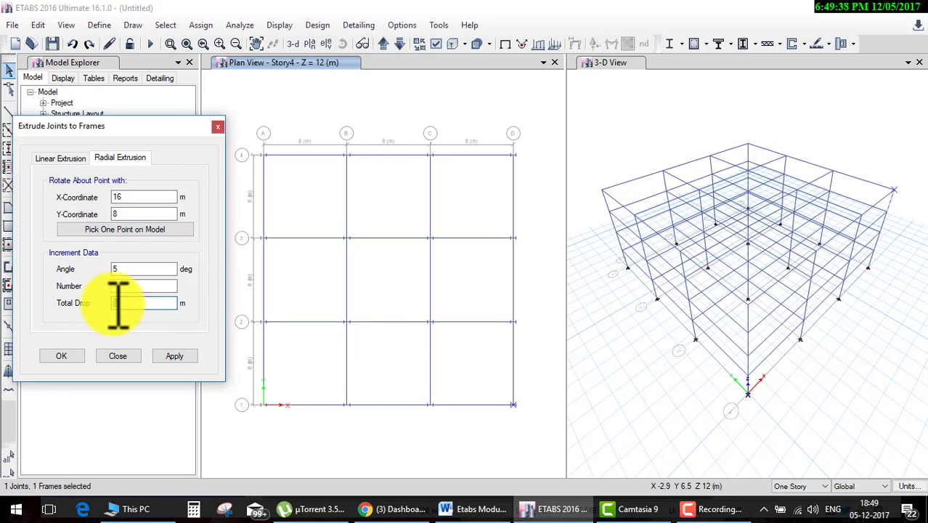
left_click(65, 355)
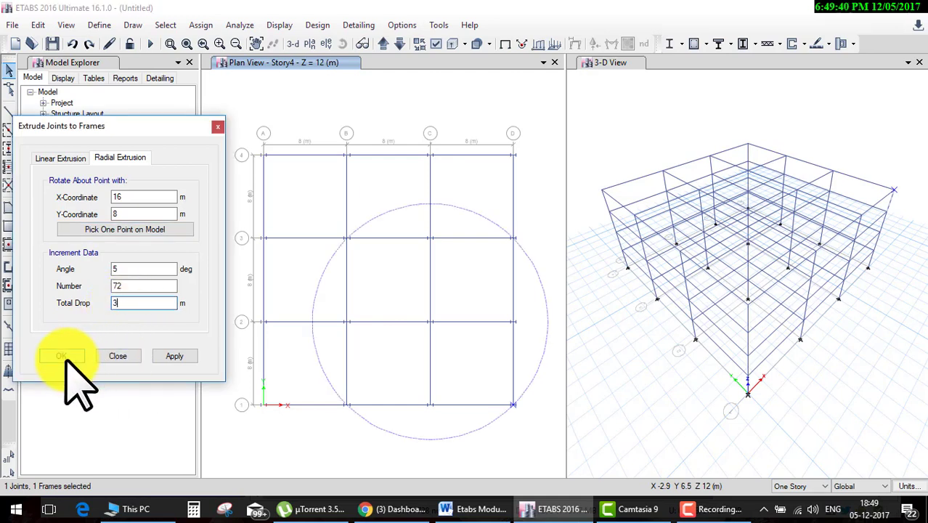
left_click(607, 96)
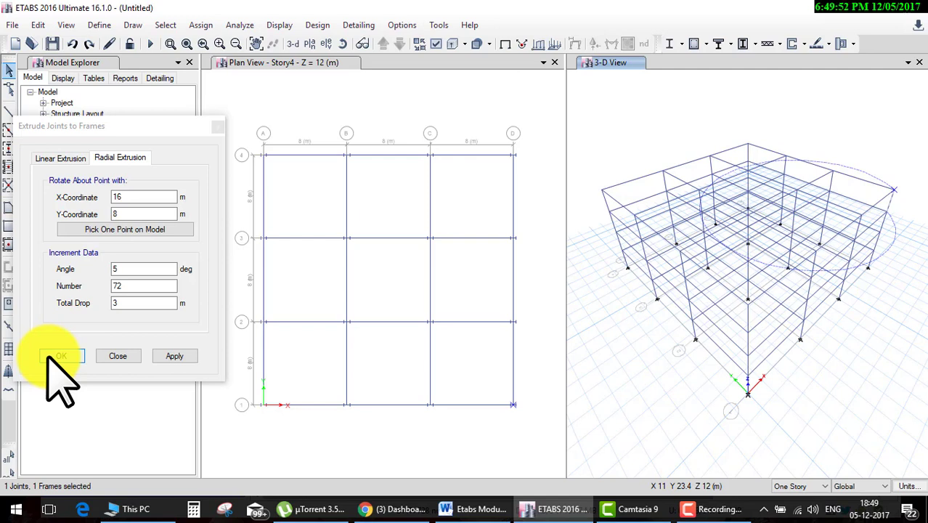
left_click(49, 357)
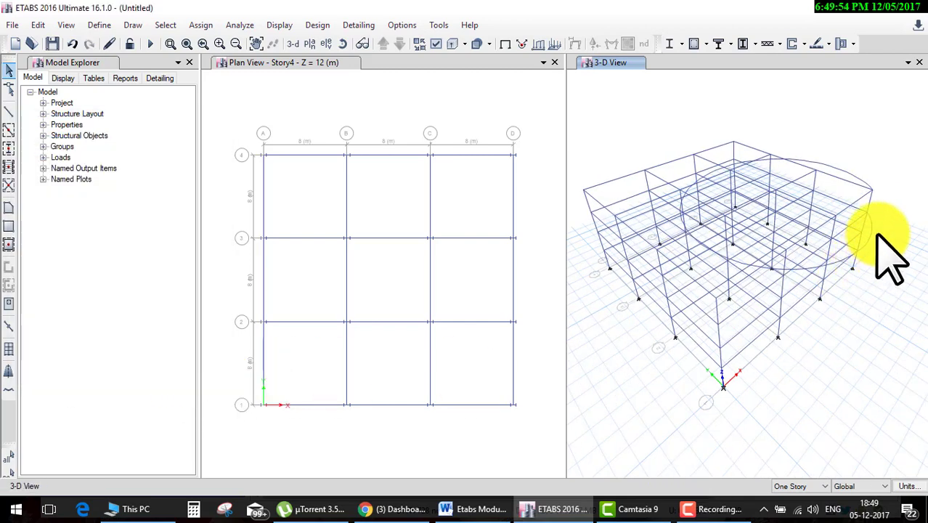
middle_click_drag(872, 260, 812, 254)
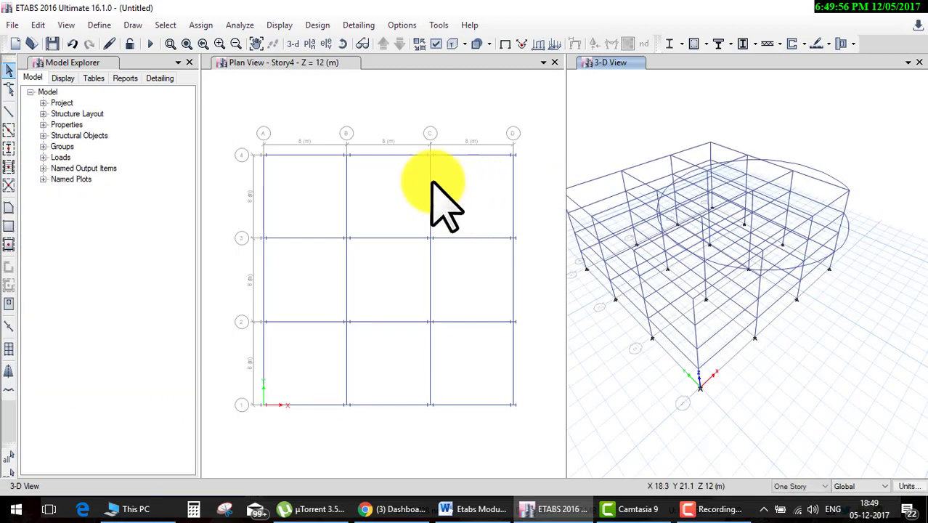
- Open the radial extrusion settings and close them without applying anything
left_click(38, 24)
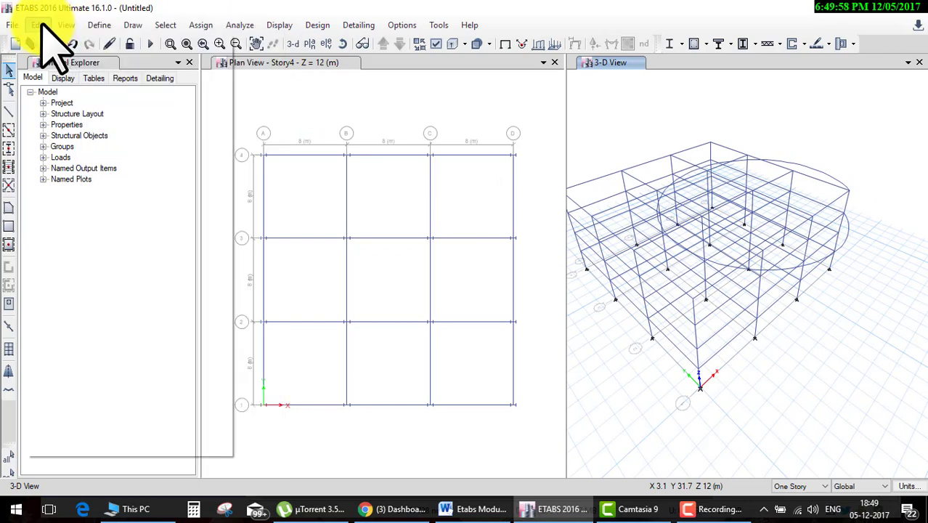
left_click(269, 258)
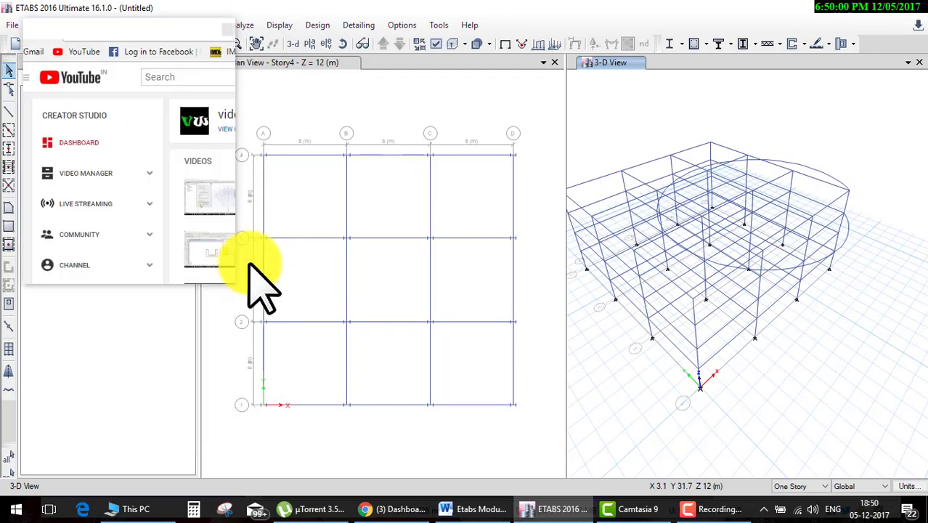
left_click(119, 158)
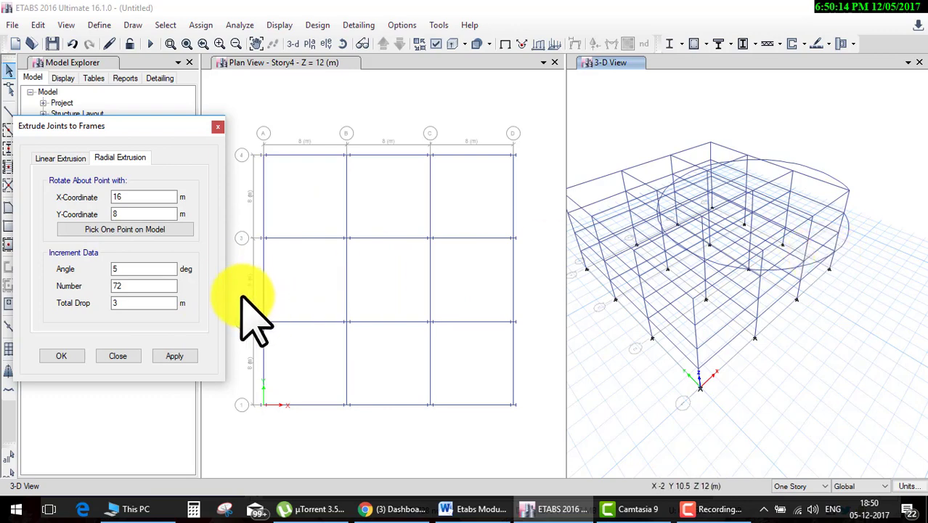
left_click(118, 355)
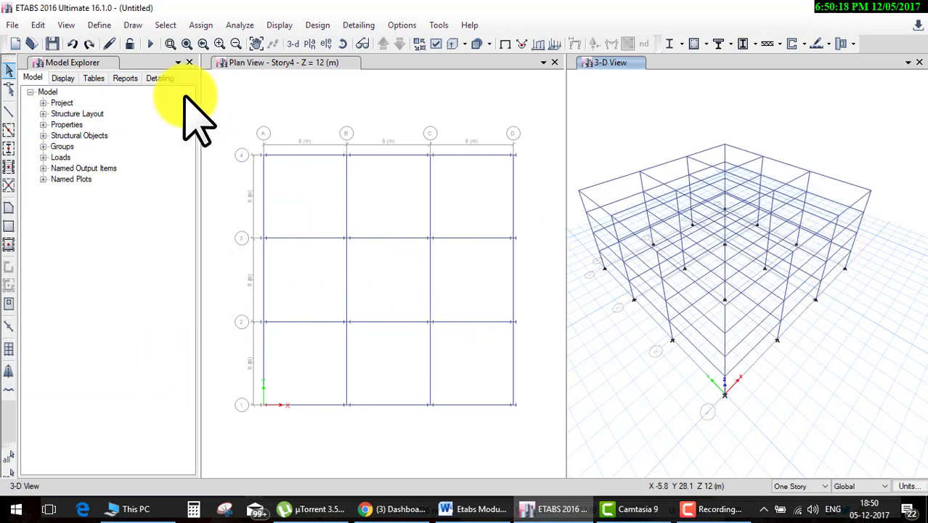
- Reopen Extrude Joints to Frames and select the corner joint at D-1
left_click(38, 25)
mouse_move(74, 218)
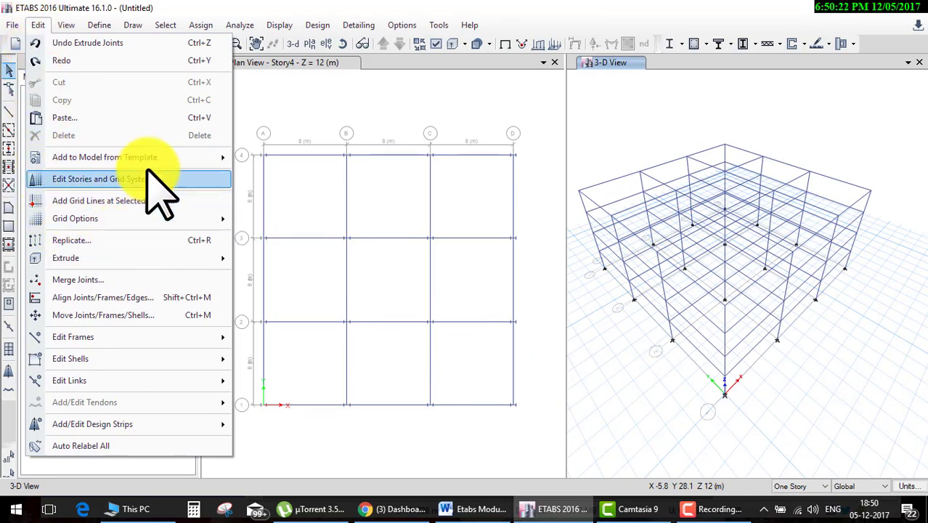
left_click(304, 313)
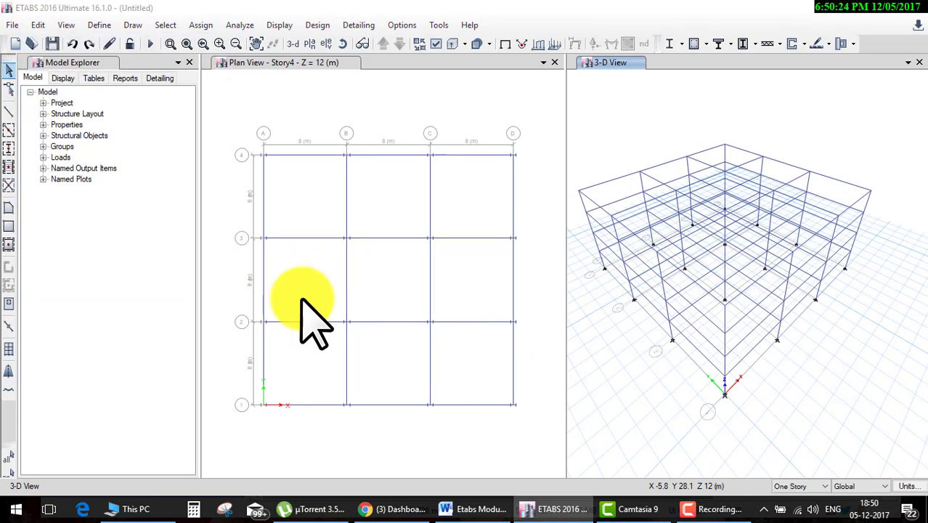
left_click(513, 404)
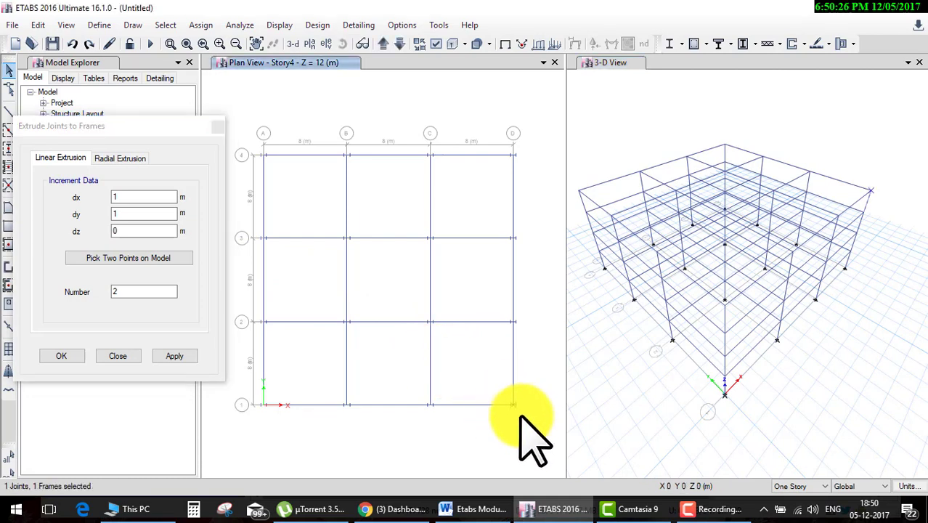
- Radially extrude the D-1 joint about C-2 into 72 frames at 5° with 9 m total drop
left_click(120, 158)
left_click(125, 229)
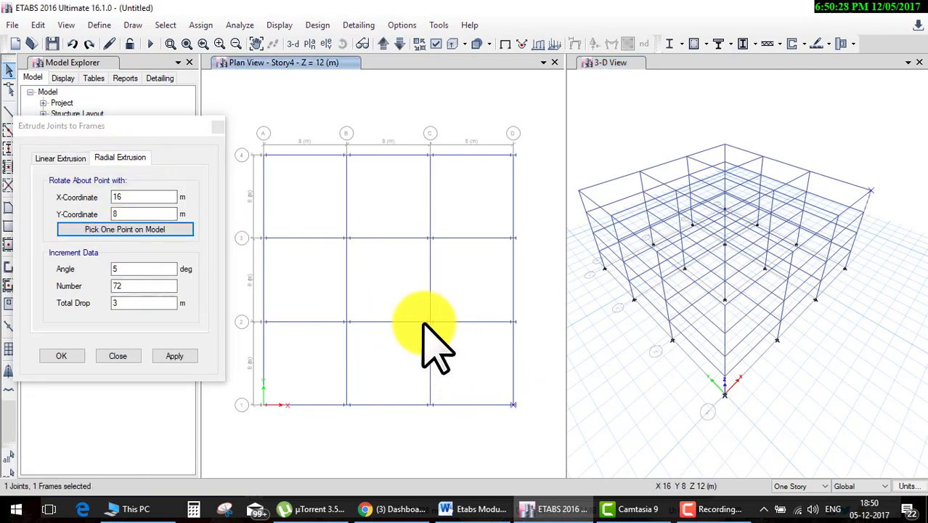
left_click(425, 322)
left_click(141, 306)
type("9")
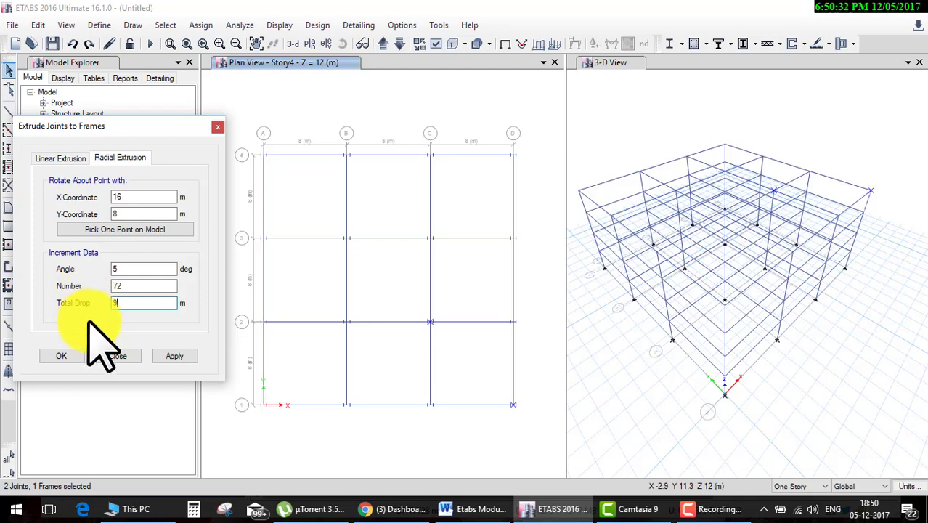
left_click(64, 355)
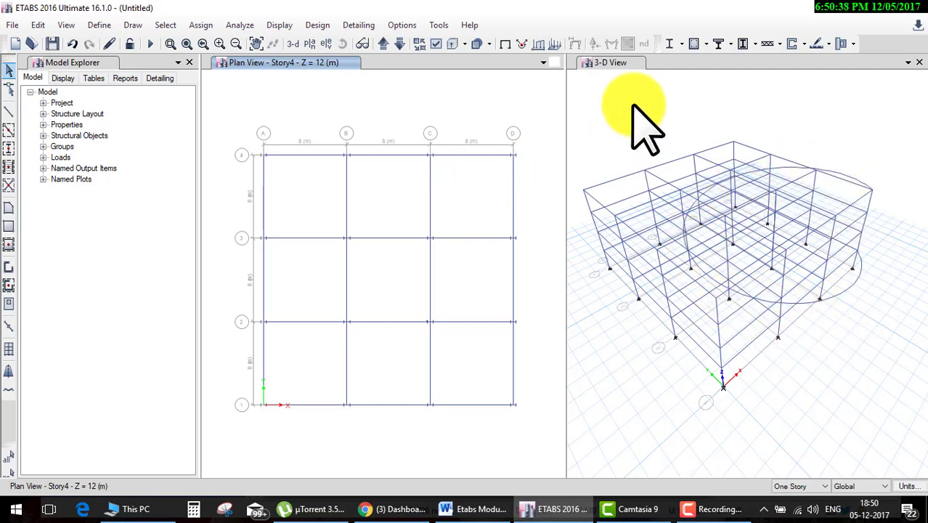
left_click(614, 62)
left_click(66, 24)
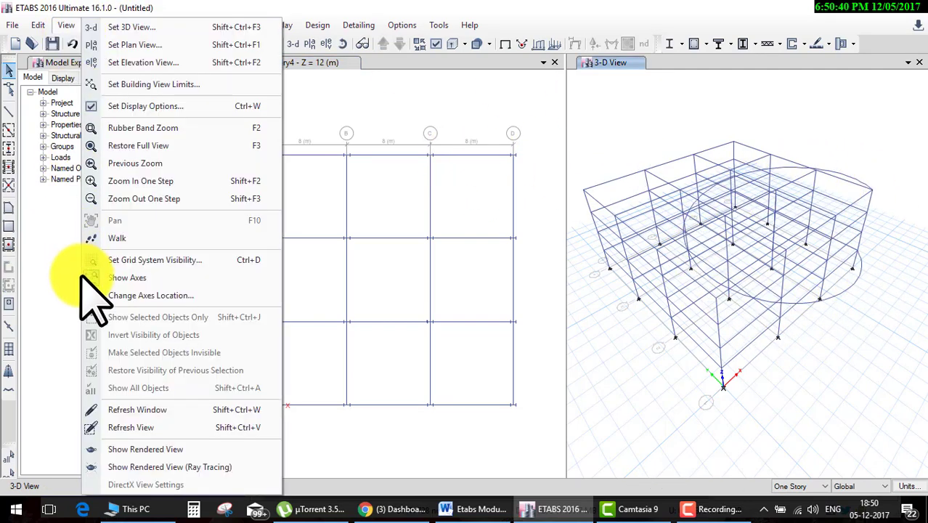
- View the helical frame spiral rendered in 3D from several angles, then close the rendered view
left_click(135, 448)
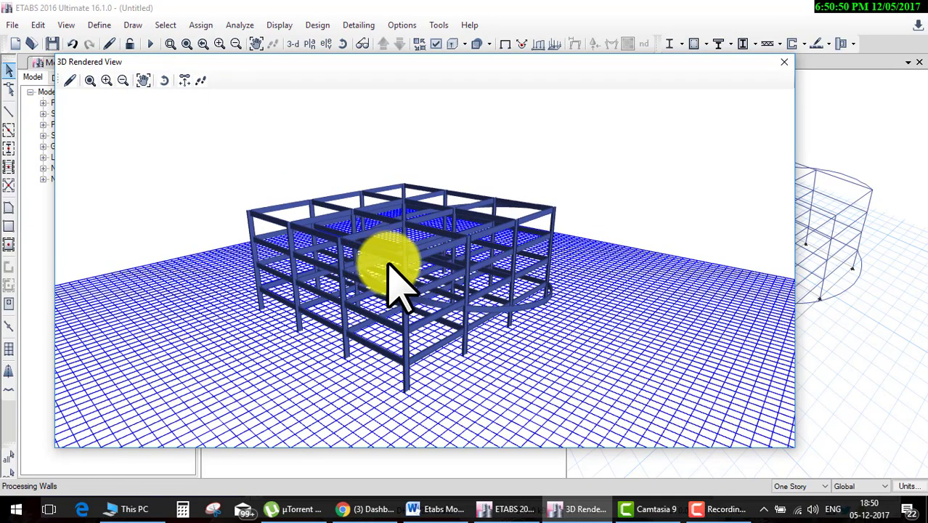
scroll(497, 270, "up", 3)
mouse_move(272, 161)
left_mouse_down()
mouse_move(503, 297)
mouse_move(435, 331)
mouse_move(319, 305)
mouse_move(654, 289)
mouse_move(433, 304)
mouse_move(509, 240)
left_mouse_up()
mouse_move(598, 228)
left_mouse_down()
mouse_move(549, 259)
mouse_move(606, 327)
mouse_move(524, 187)
left_mouse_up()
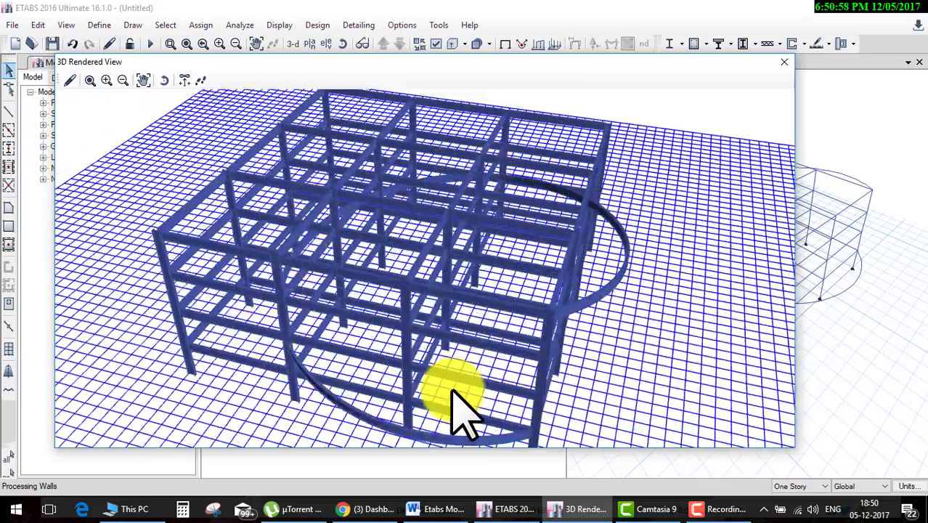
mouse_move(452, 381)
left_mouse_down()
mouse_move(431, 290)
mouse_move(310, 255)
mouse_move(441, 155)
left_mouse_up()
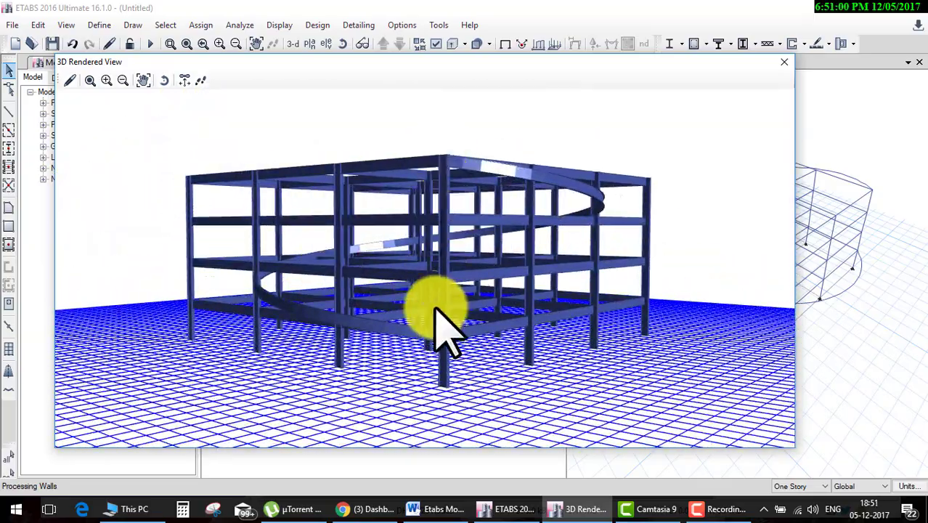
mouse_move(435, 307)
left_mouse_down()
mouse_move(206, 311)
mouse_move(60, 299)
mouse_move(279, 155)
left_mouse_up()
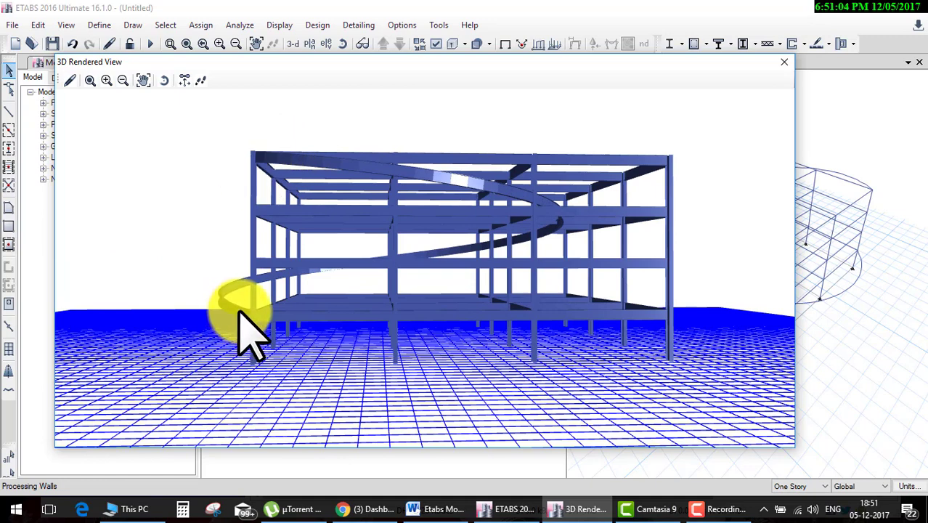
left_click(780, 62)
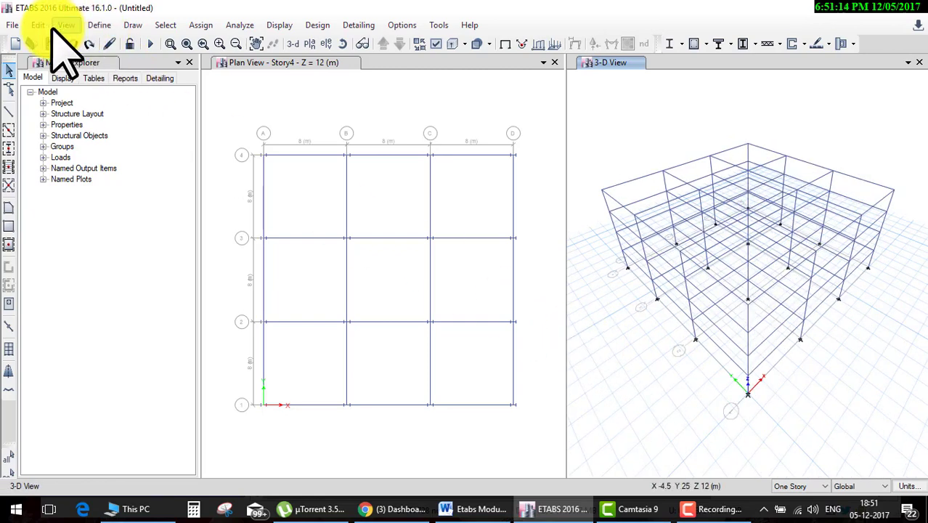
- Extrude the grid D frame between 1 and 2 into shells with dx 1, dy 0, number 2
left_click(38, 26)
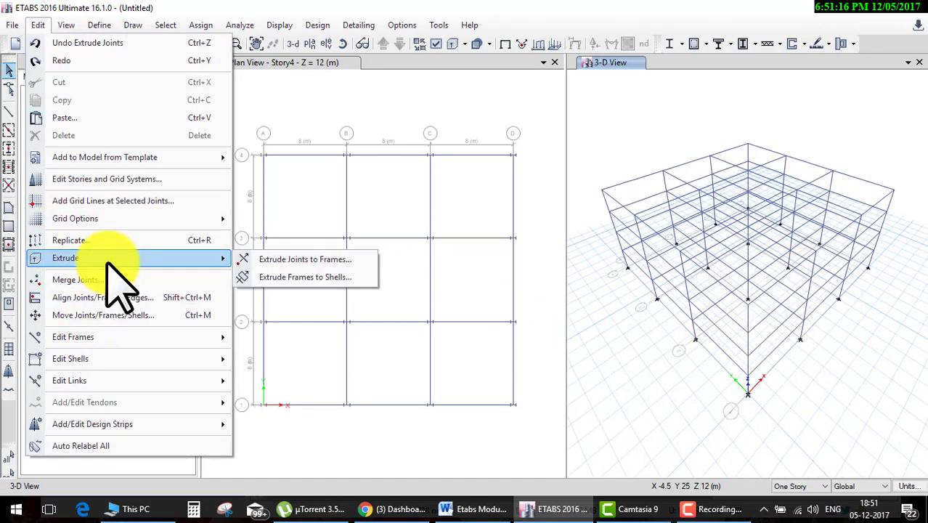
mouse_move(66, 258)
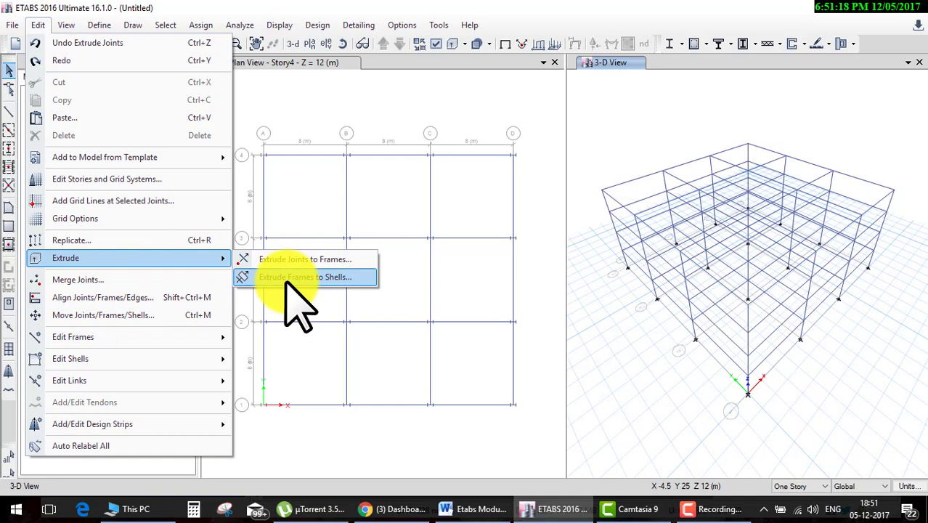
left_click(286, 279)
left_click_drag(476, 125, 215, 114)
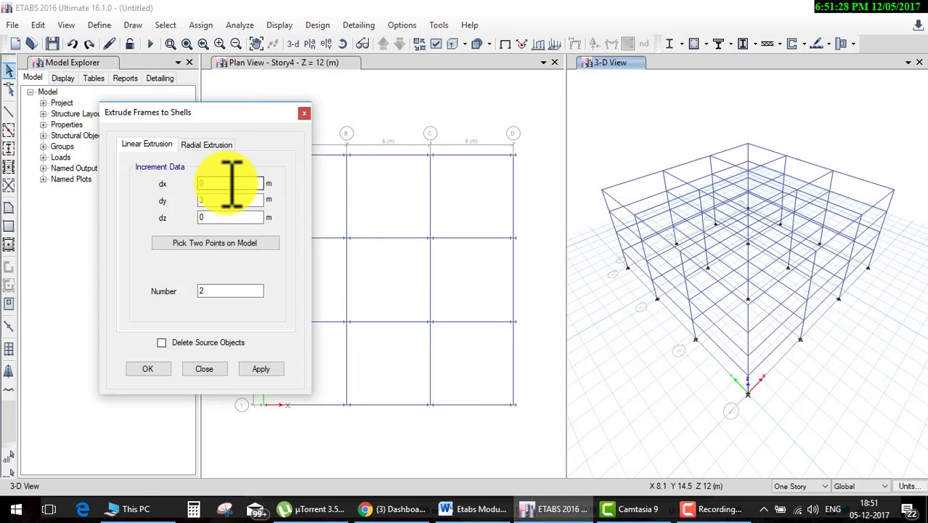
left_click(511, 374)
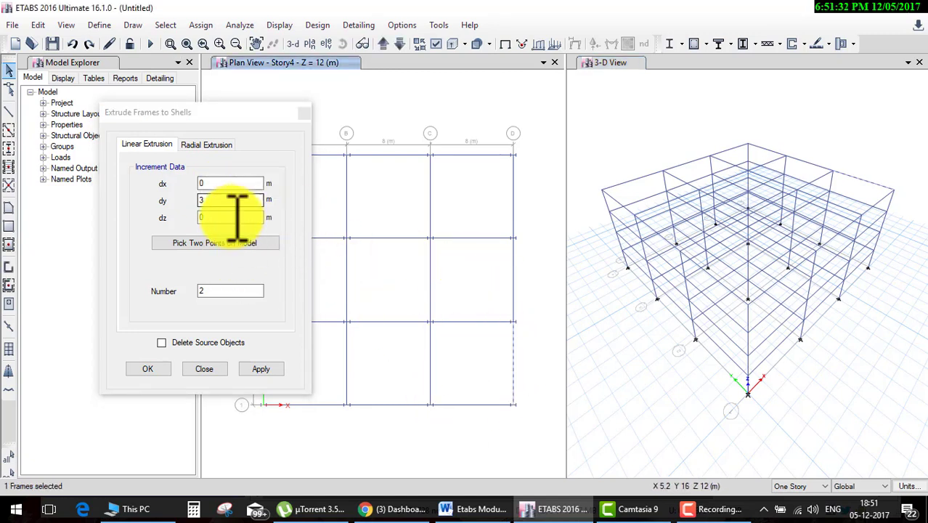
double_click(218, 184)
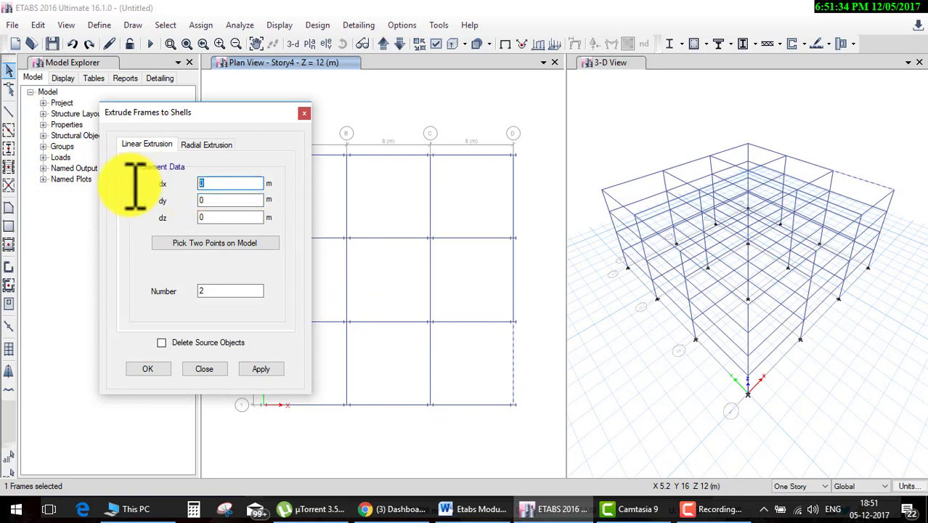
type("1")
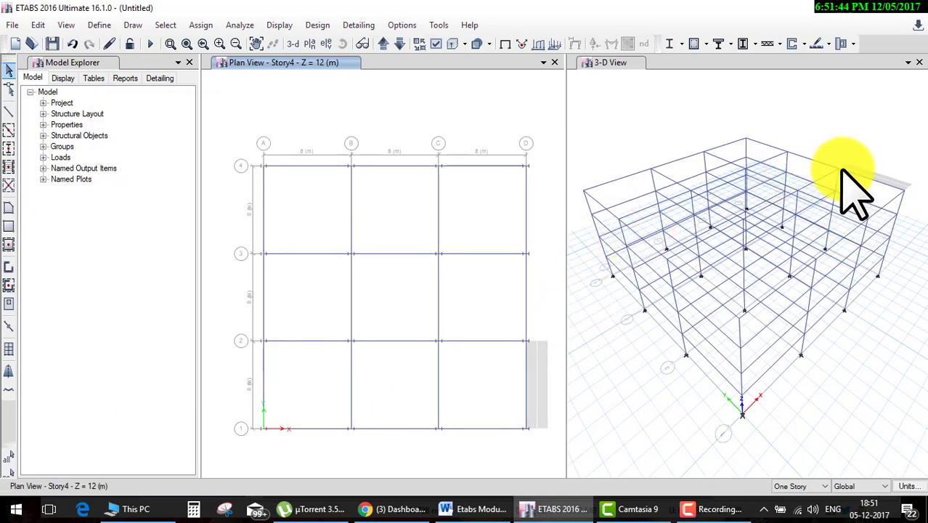
left_click(633, 137)
left_click(66, 25)
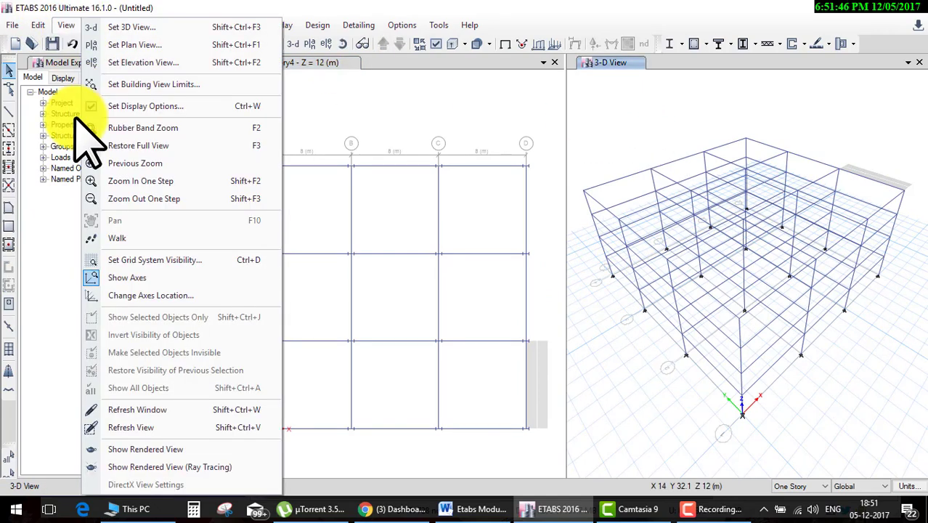
- Check the new shell strip in a rendered 3D view, then close the rendered view
left_click(140, 451)
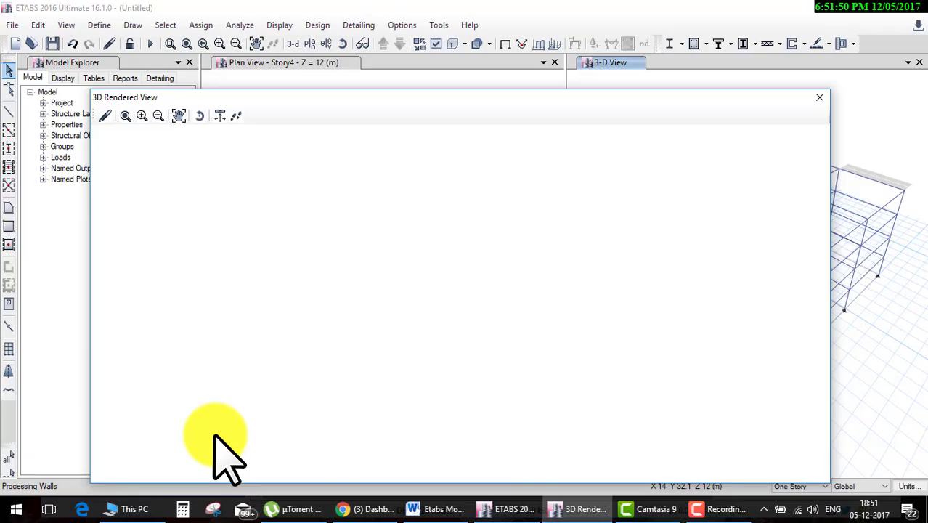
scroll(574, 290, "up", 2)
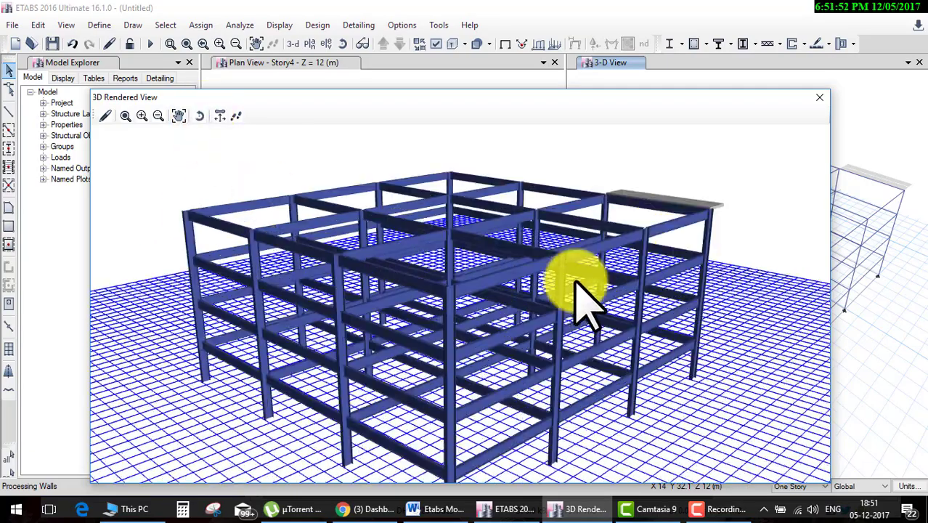
mouse_move(581, 298)
left_mouse_down()
mouse_move(394, 338)
mouse_move(714, 311)
mouse_move(528, 301)
mouse_move(389, 247)
mouse_move(383, 232)
mouse_move(783, 156)
left_mouse_up()
left_click(820, 96)
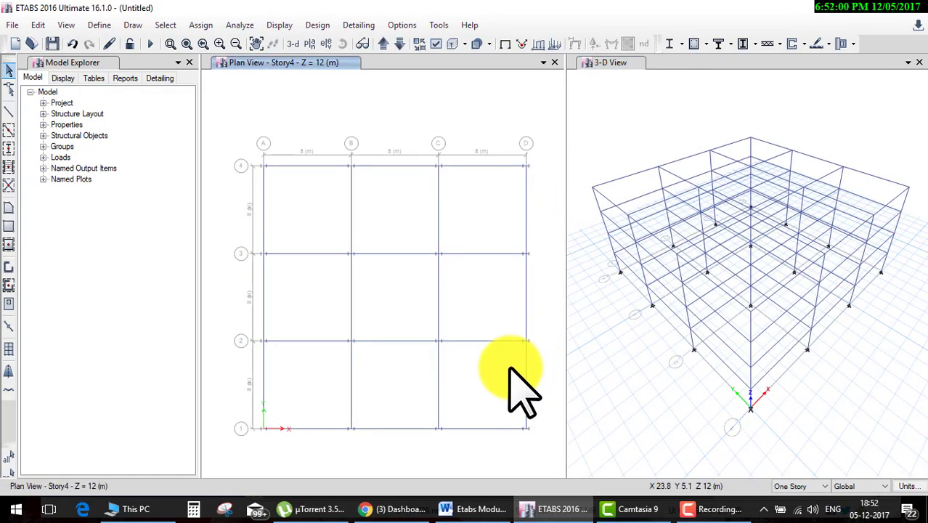
left_click(67, 25)
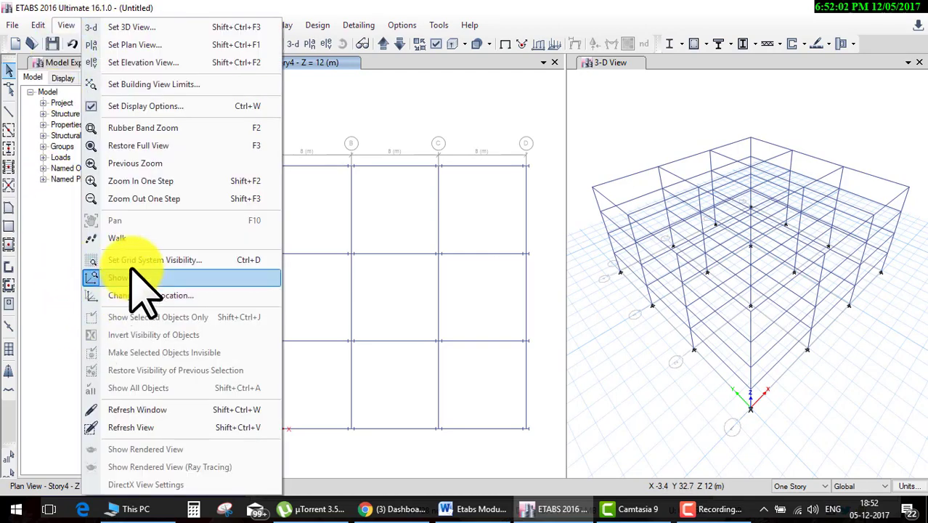
- Radially extrude the grid D frame to shells about C2: 72 steps of 5°, 9 m drop
left_click(38, 25)
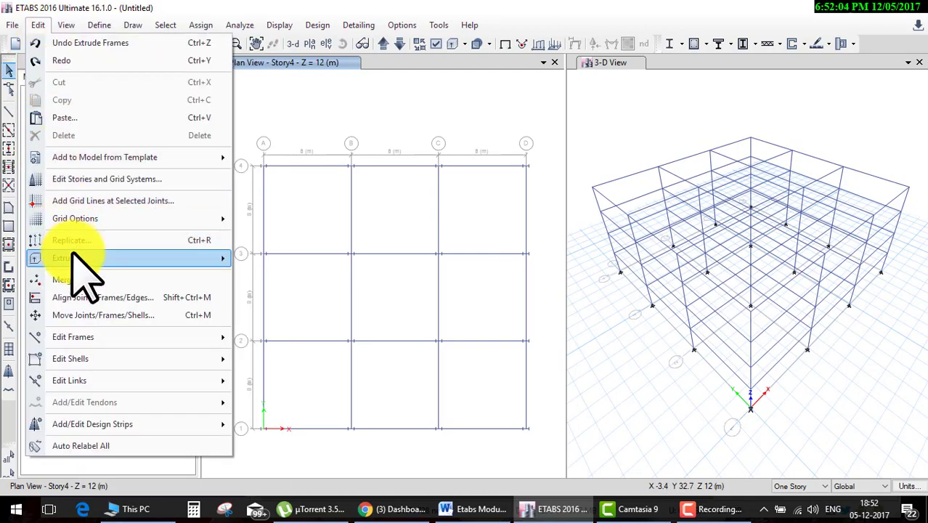
left_click(305, 278)
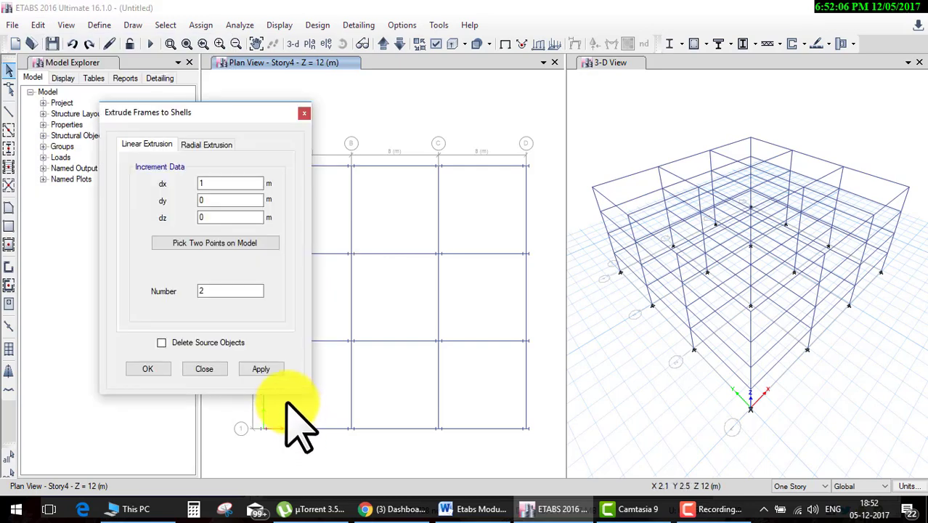
left_click(211, 144)
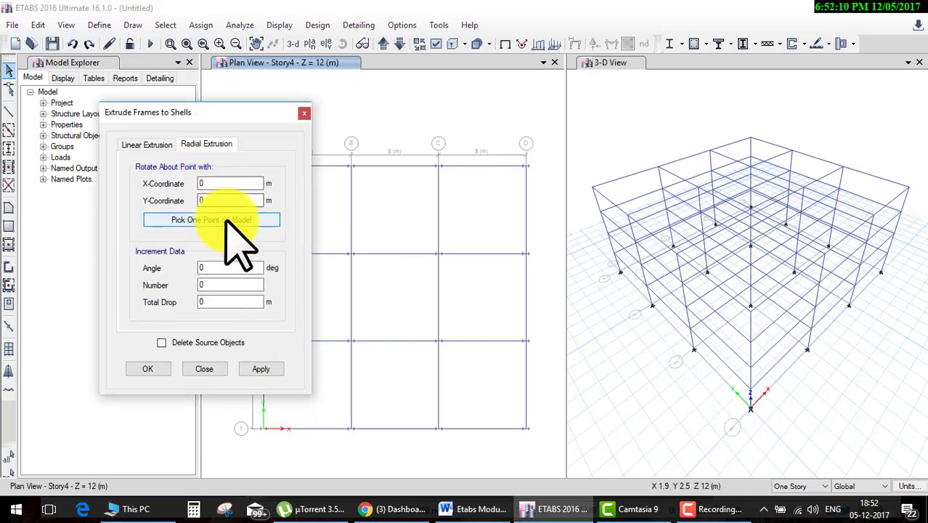
left_click(526, 411)
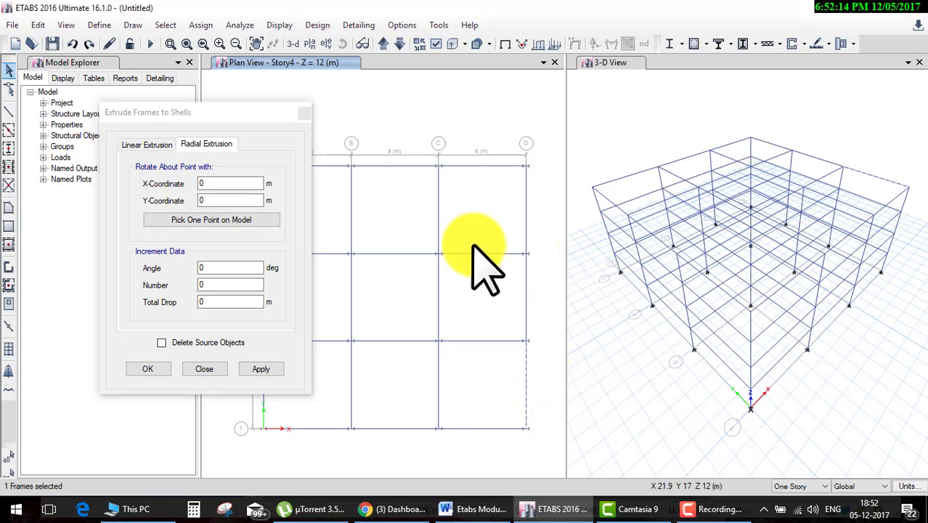
left_click(211, 218)
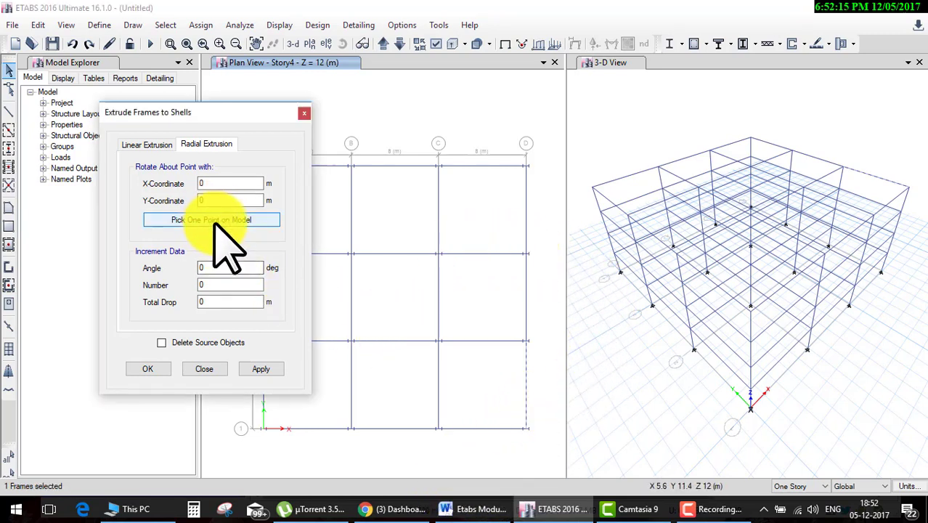
left_click(438, 341)
left_click(222, 288)
type("72")
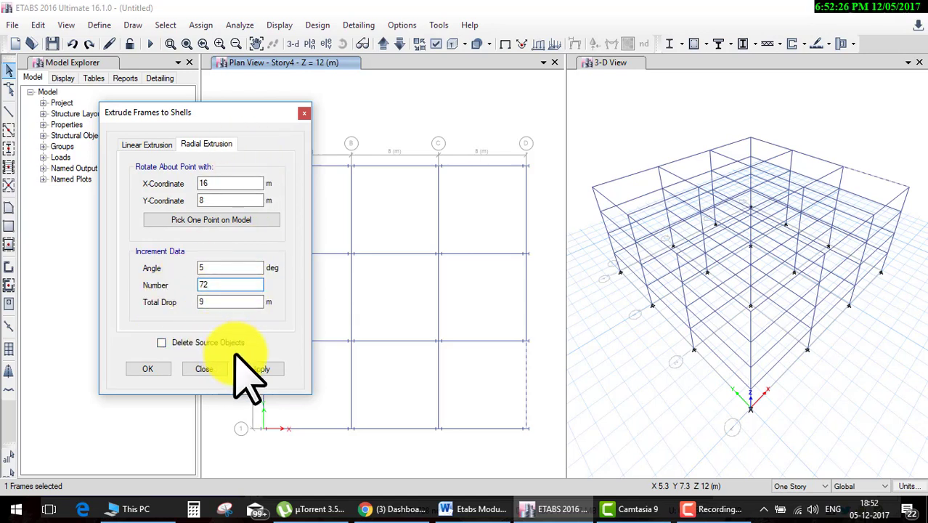
left_click(146, 369)
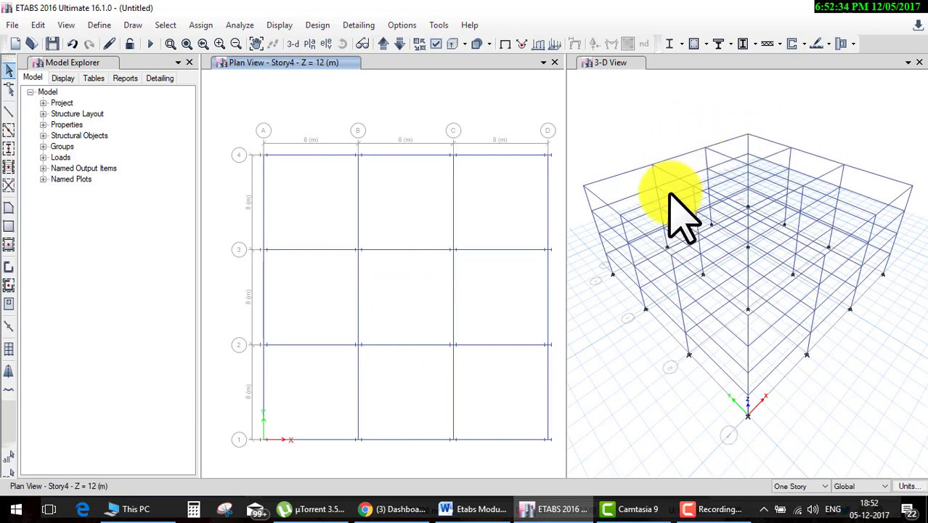
- Zoom the 3D view in and out to look for the extruded shell ring
scroll(733, 290, "down", 3)
scroll(730, 290, "up", 3)
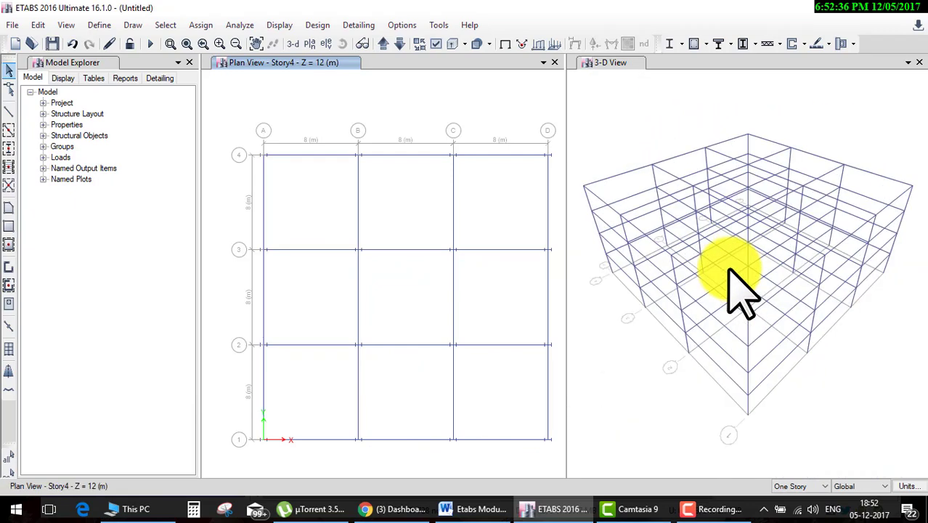
left_click(668, 118)
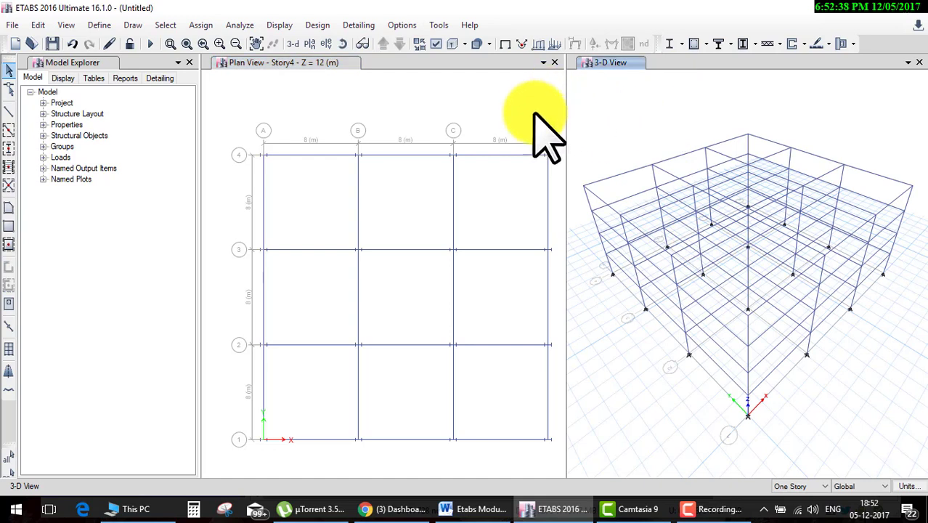
scroll(472, 239, "down", 3)
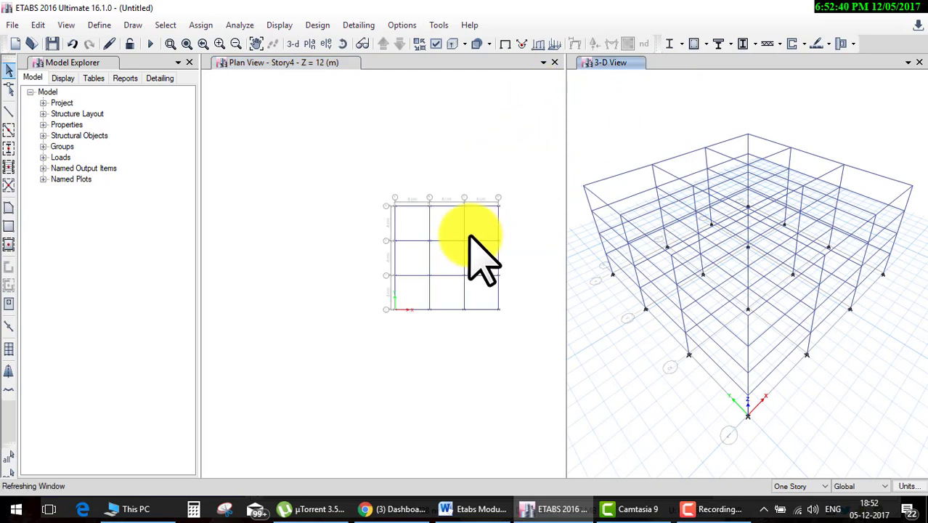
scroll(472, 246, "up", 3)
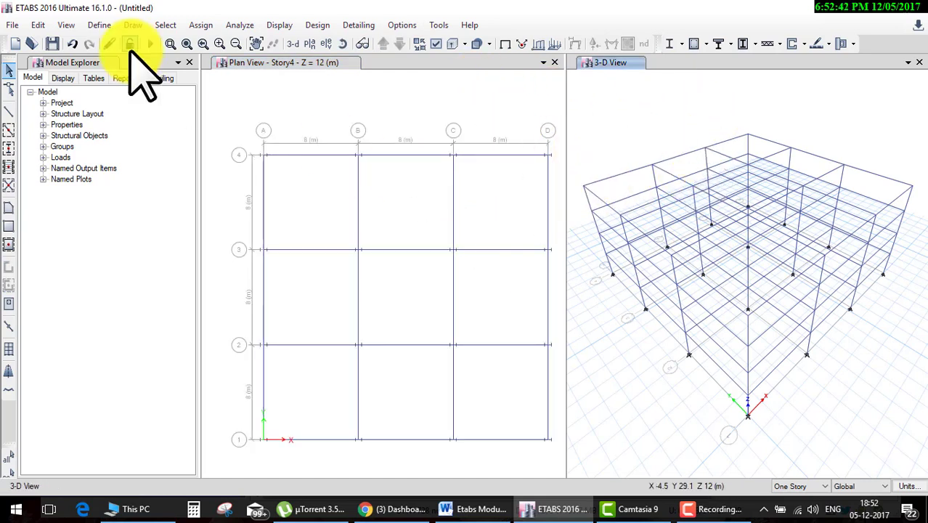
left_click(37, 25)
mouse_move(64, 257)
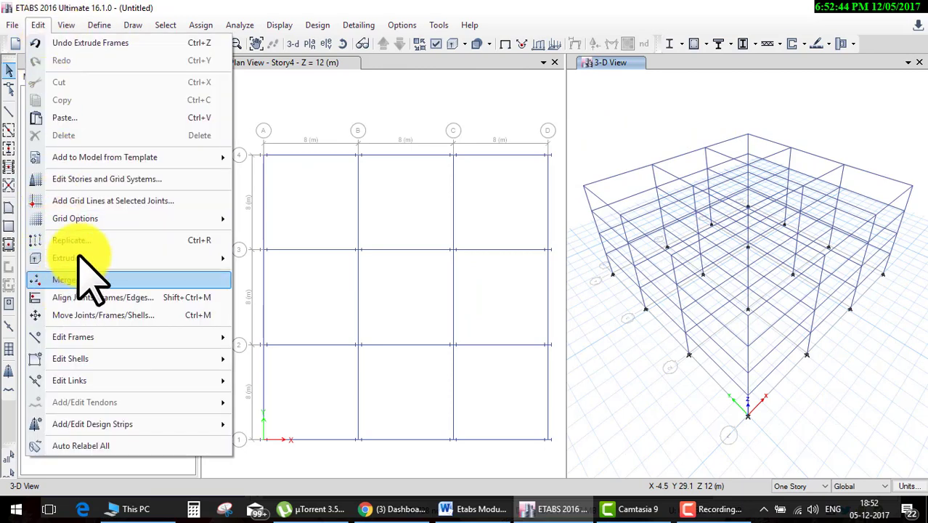
- Rerun the radial frames-to-shells extrusion of the grid D frame about C2 with 72 × 5° steps
left_click(265, 276)
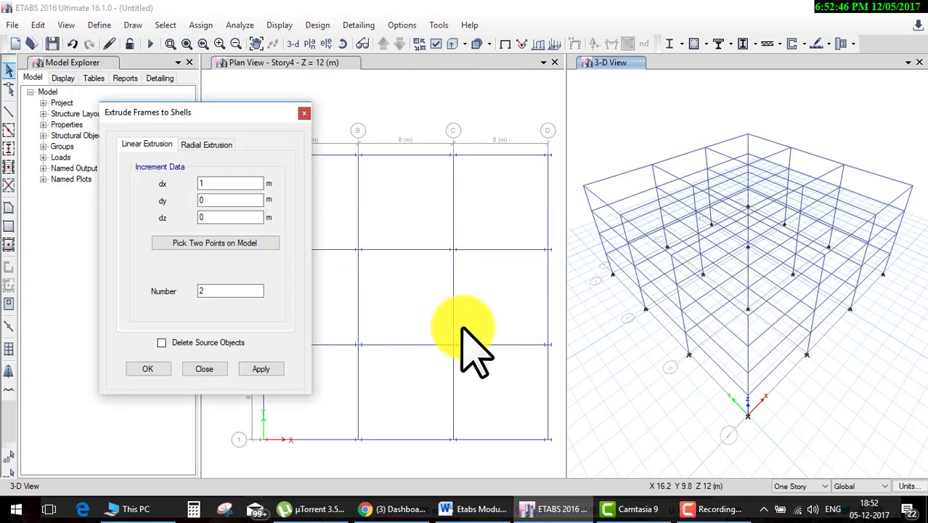
left_click(548, 410)
left_click_drag(223, 290, 168, 289)
type("9")
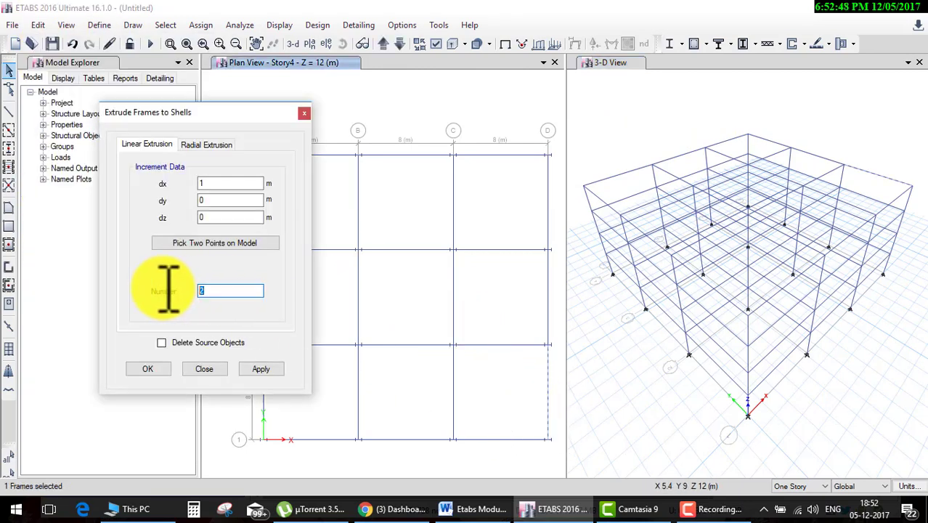
left_click(207, 145)
left_click(218, 219)
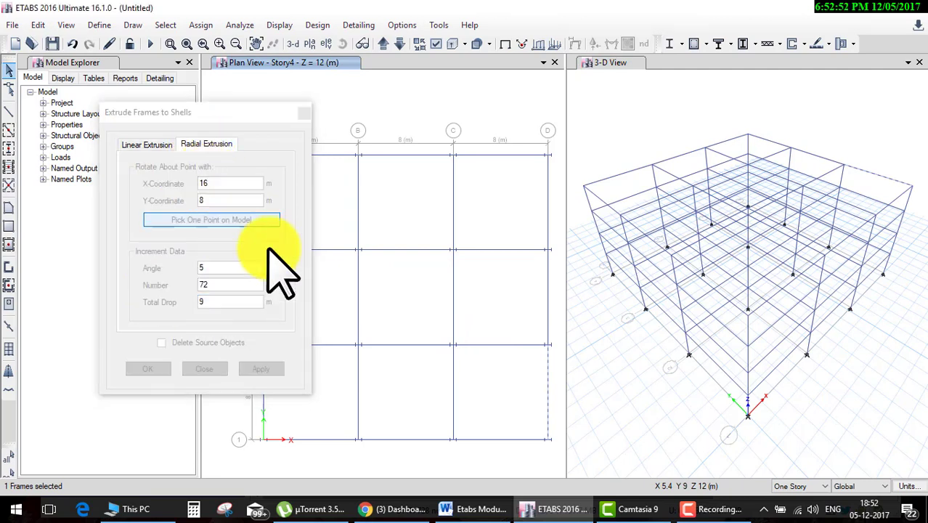
left_click(454, 347)
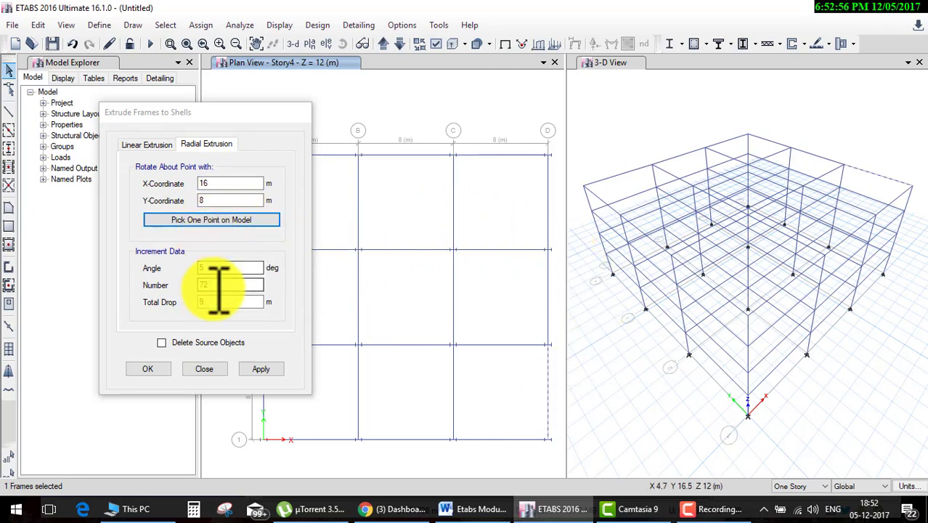
left_click(149, 368)
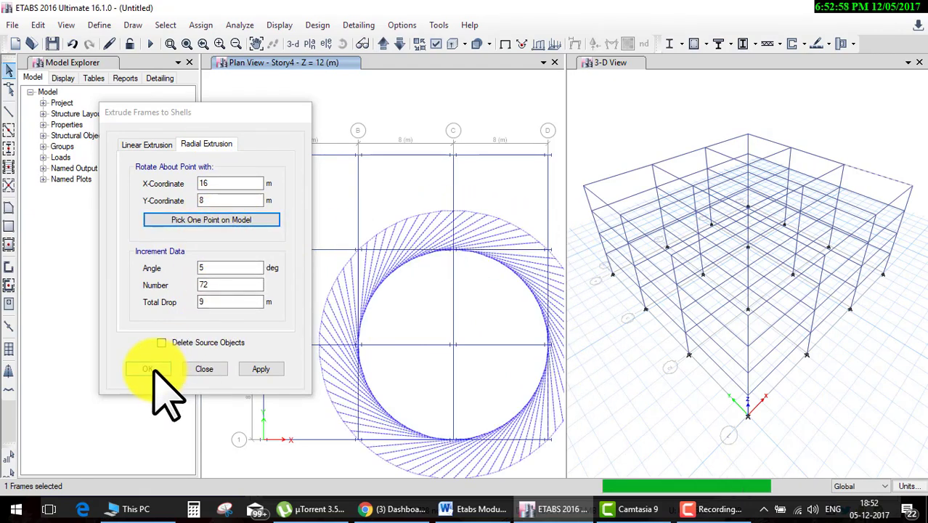
left_click(595, 152)
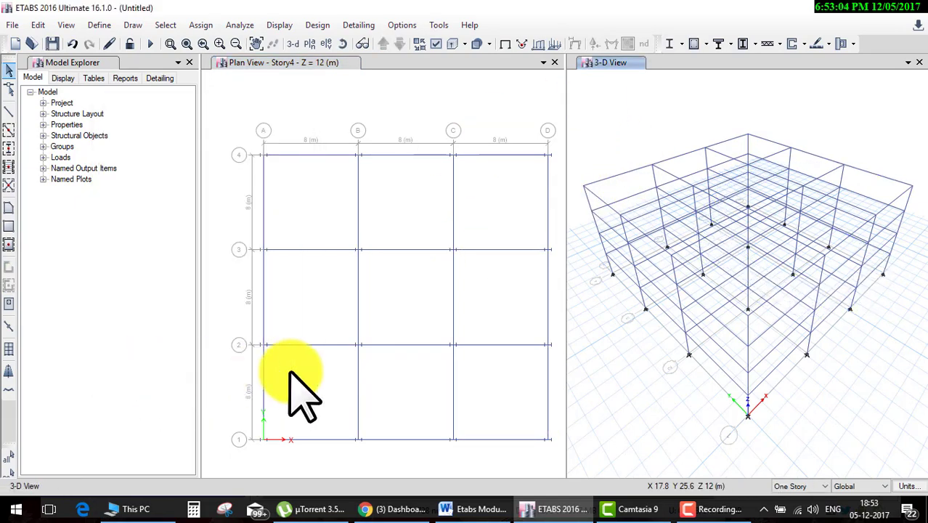
- Select the grid D frame in the radial extrusion settings, then cancel without extruding
scroll(498, 341, "down", 3)
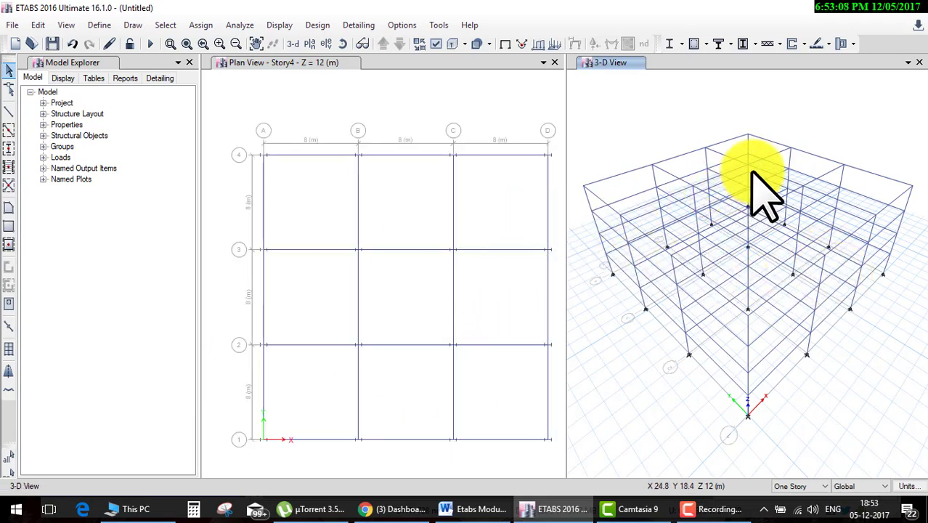
left_click_drag(588, 95, 706, 109)
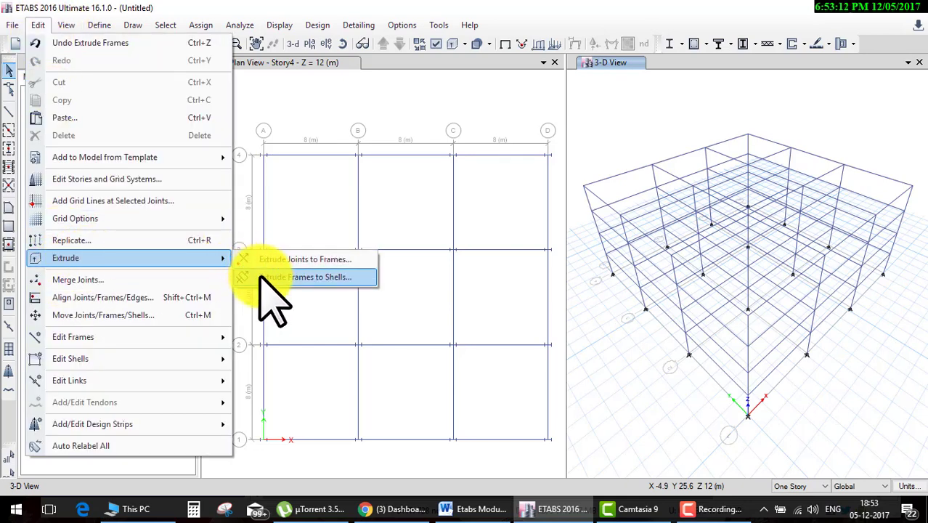
left_click(305, 277)
left_click(207, 144)
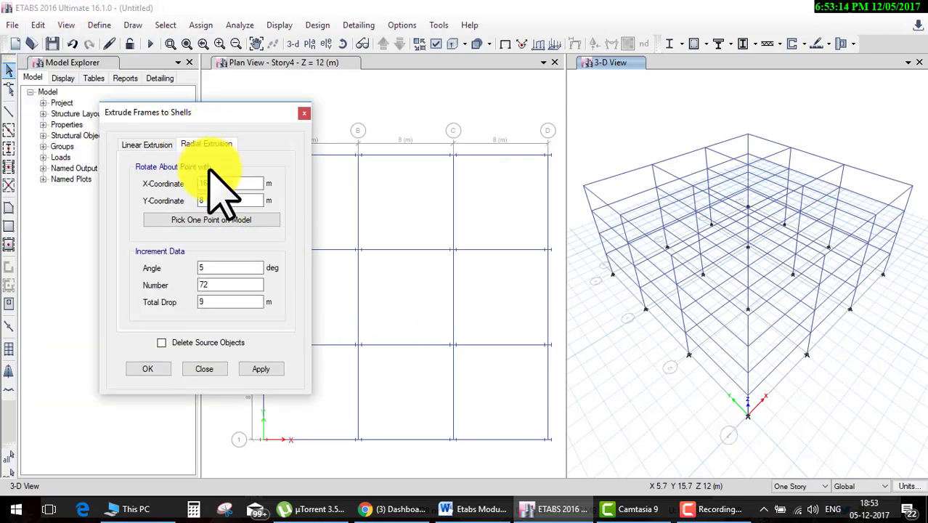
left_click(550, 411)
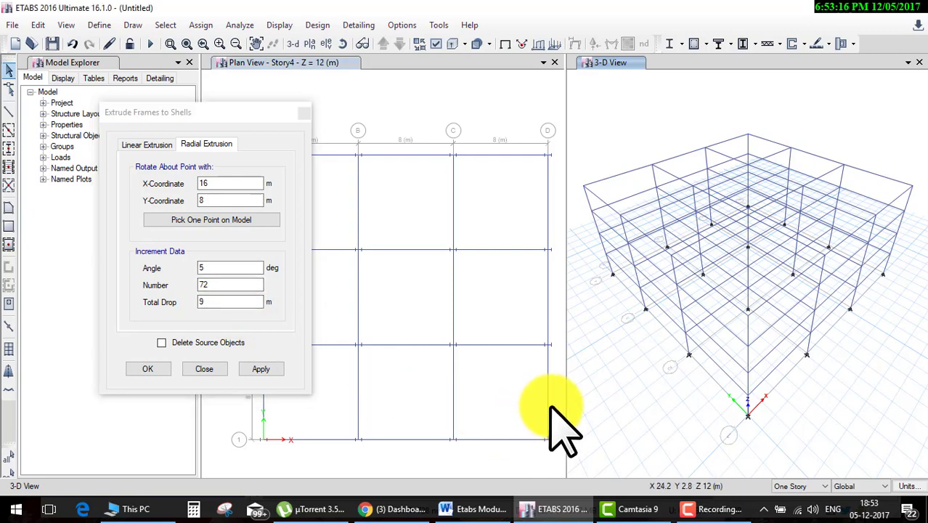
left_click(204, 369)
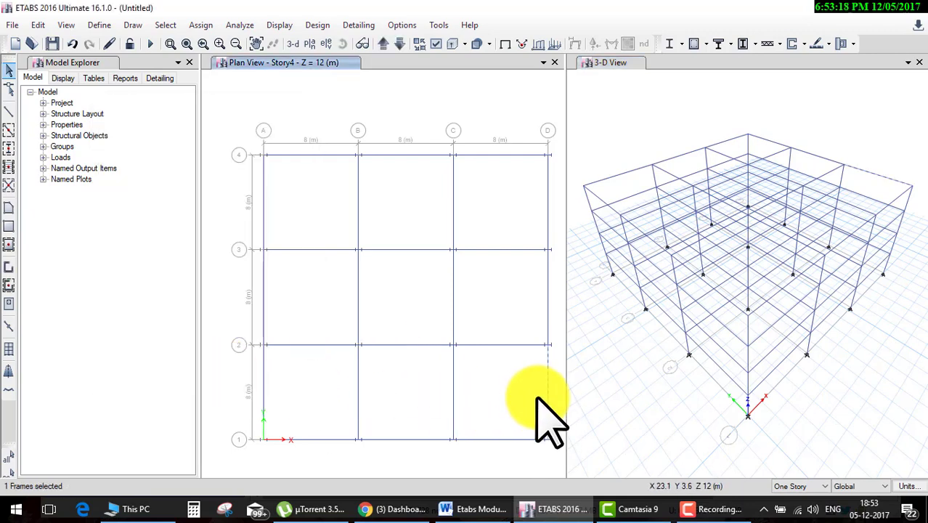
- Open the Divide Frames settings and select the grid D frame between grids 1 and 2
left_click(38, 25)
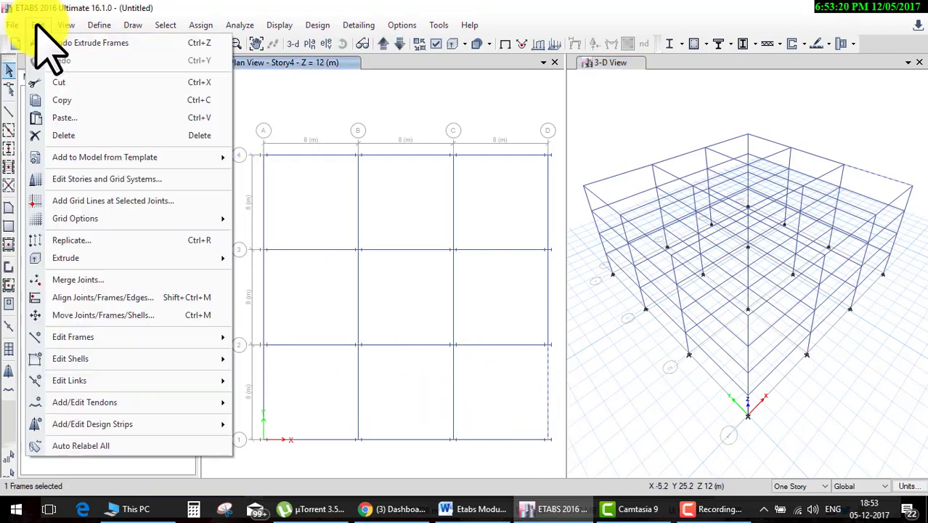
left_click(103, 339)
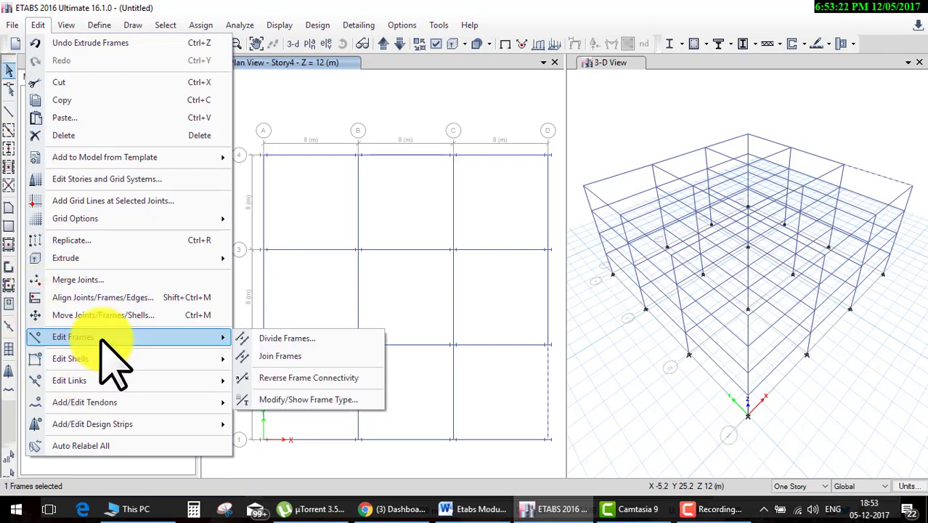
left_click(272, 338)
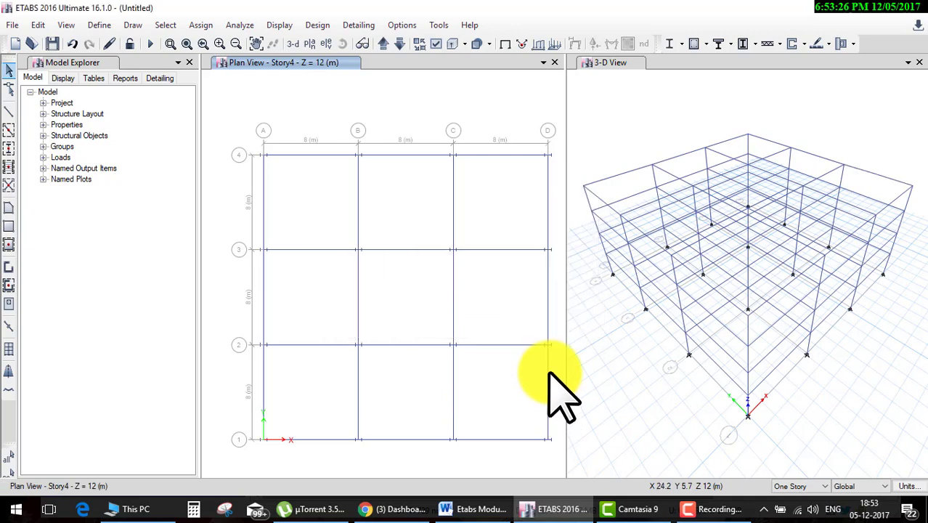
left_click(548, 420)
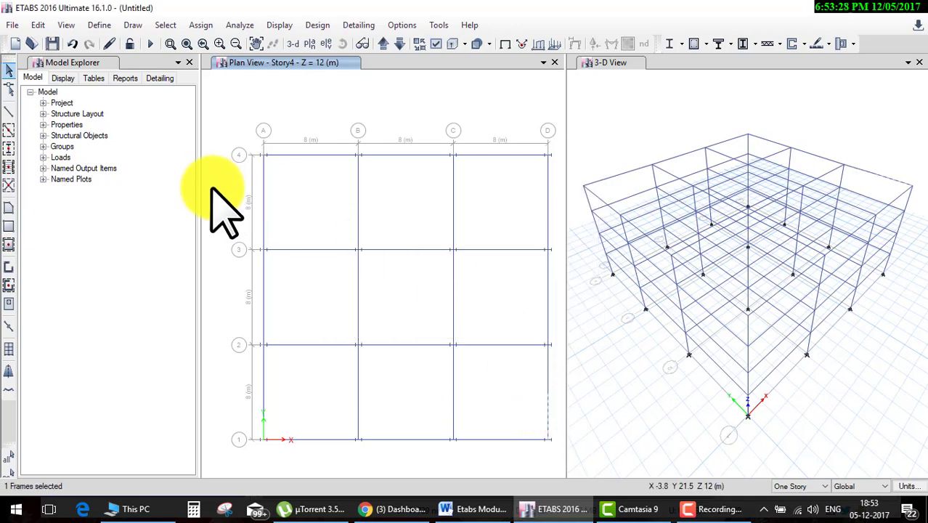
left_click(38, 25)
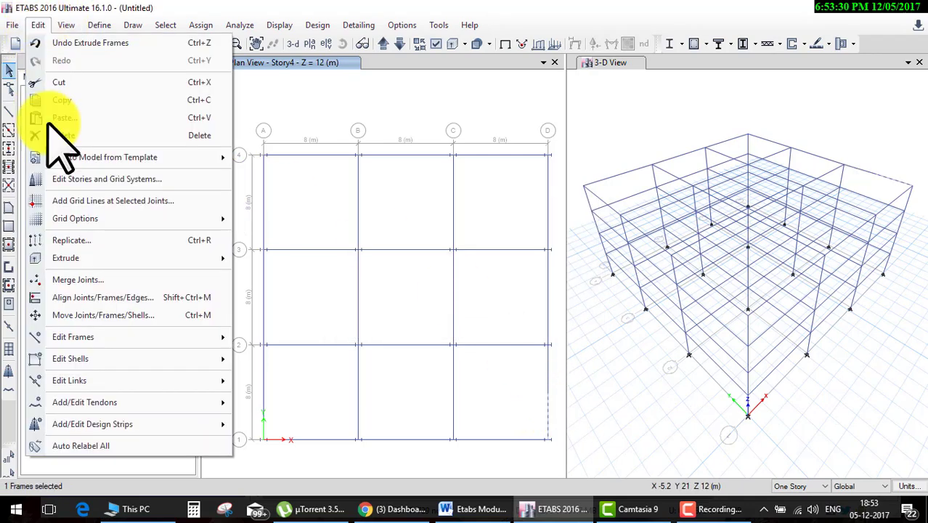
mouse_move(65, 258)
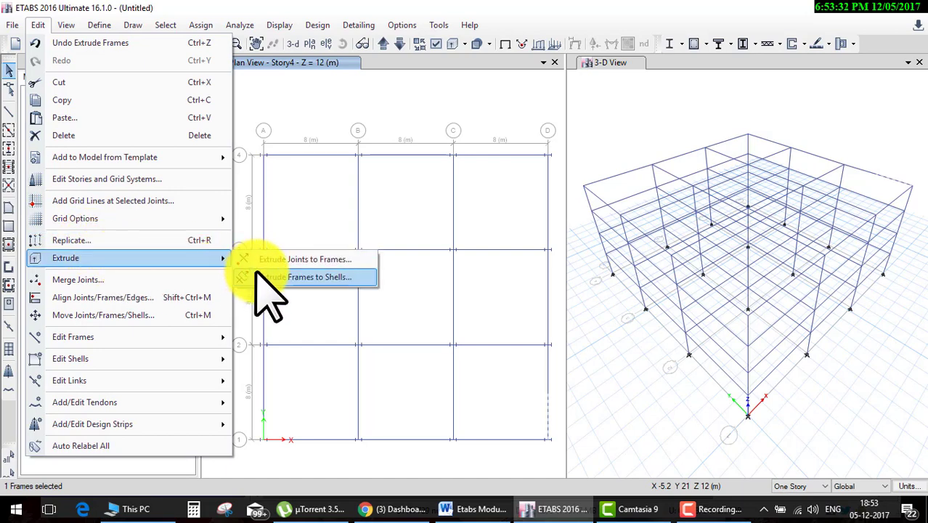
- Extrude the frame into a helical shell ramp about D2 (24, 8): 72 × 5°, 9 m drop
left_click(246, 275)
left_click(207, 144)
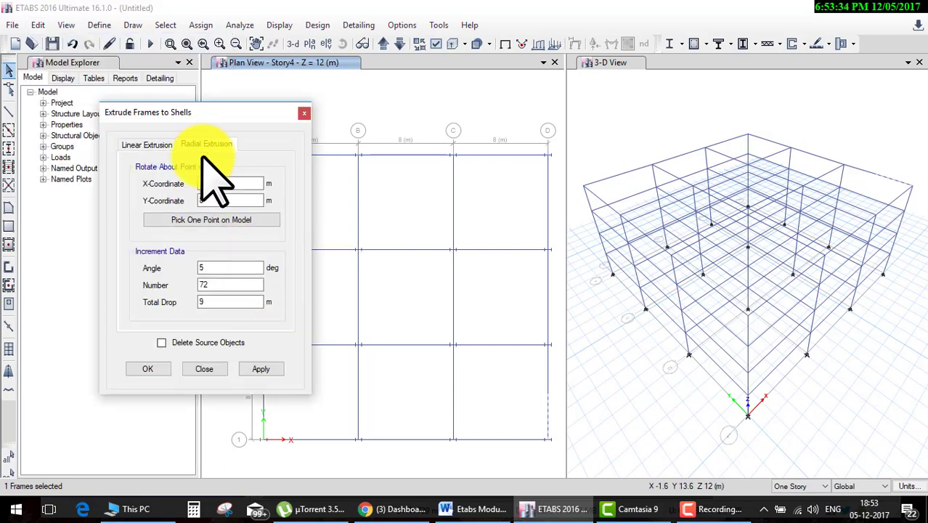
left_click(149, 367)
left_click(190, 363)
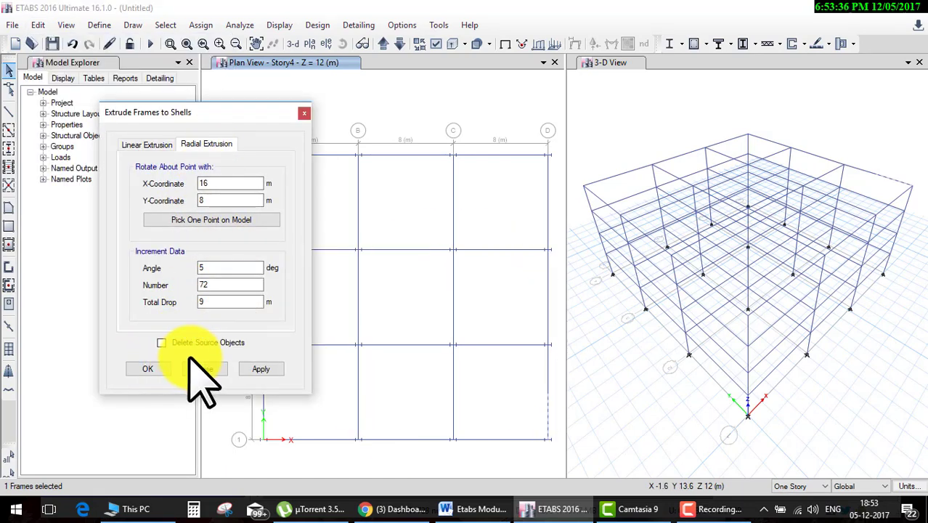
left_click(153, 367)
left_click(212, 220)
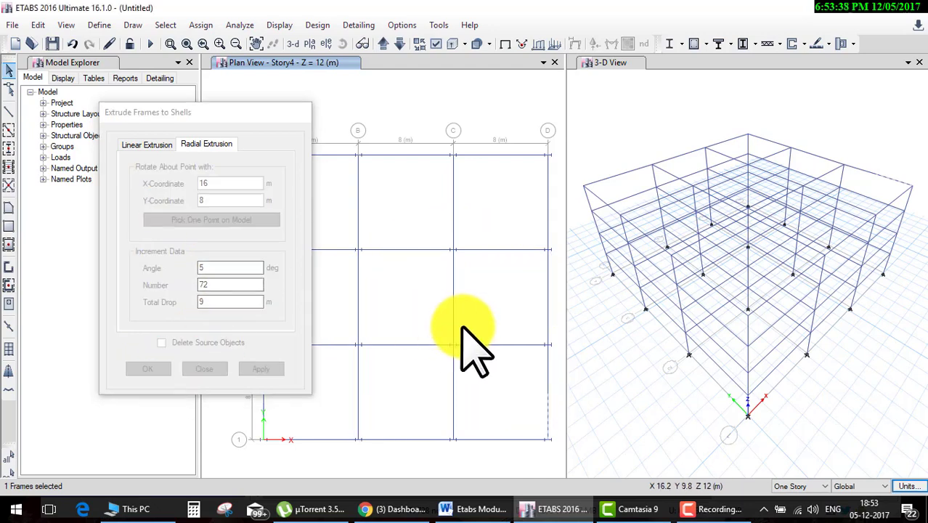
left_click(530, 347)
left_click(148, 368)
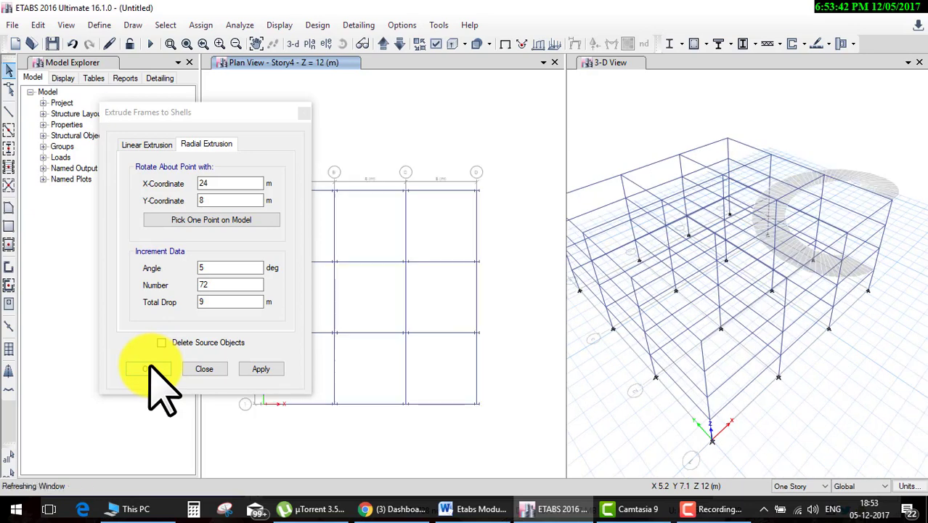
middle_click_drag(818, 342, 828, 186, "shift")
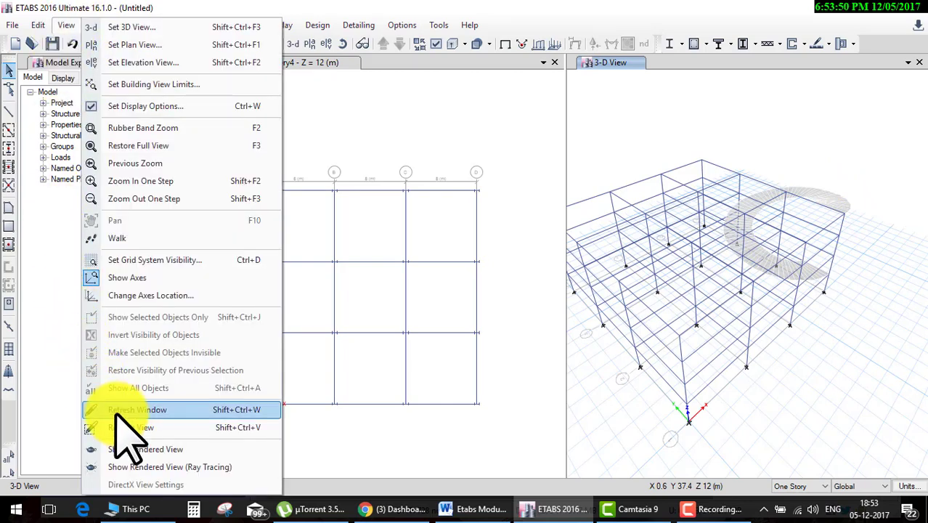
left_click(116, 410)
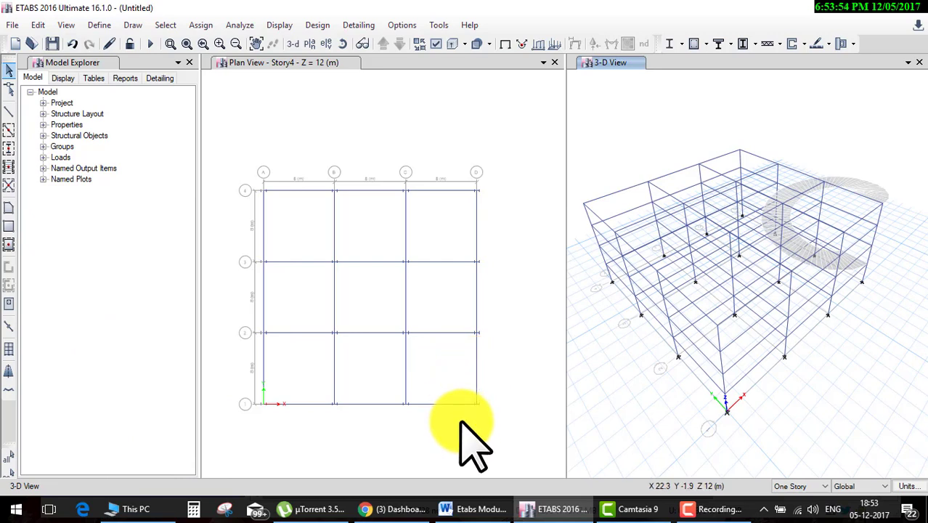
left_click(702, 507)
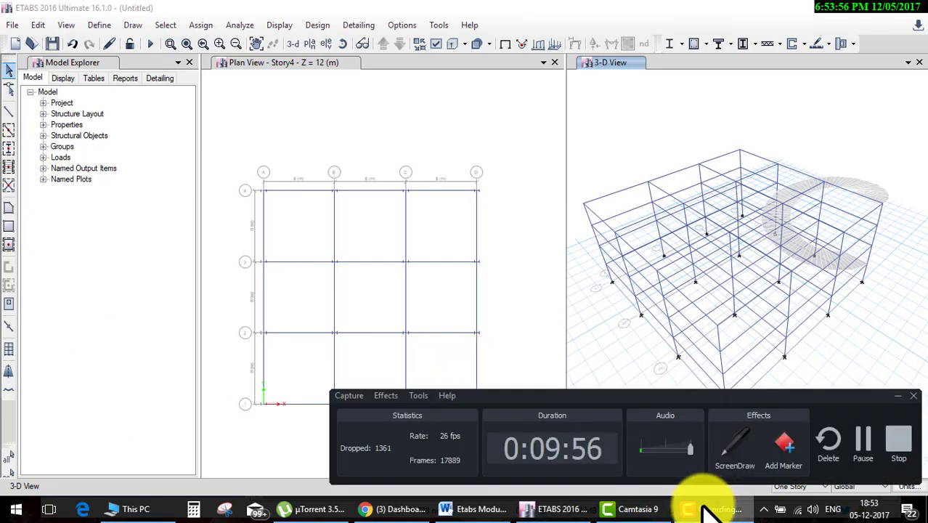
left_click(435, 145)
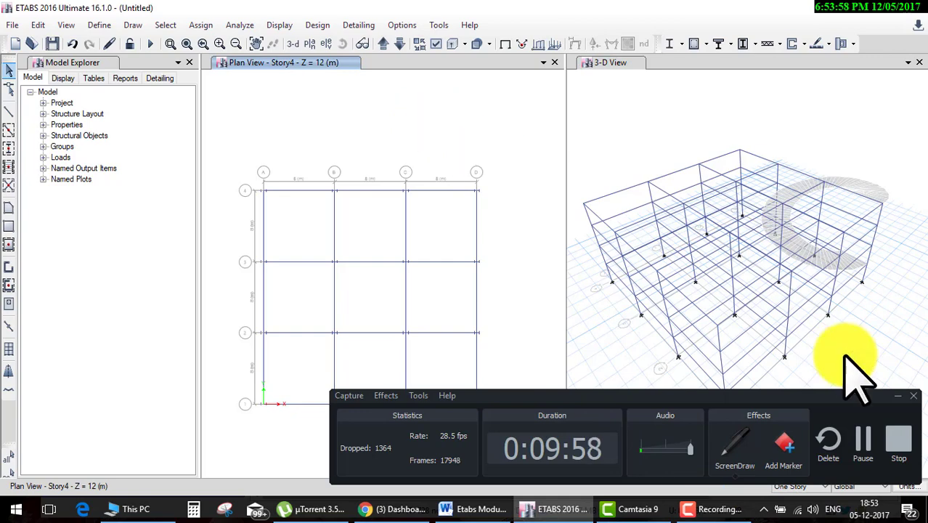
left_click(898, 395)
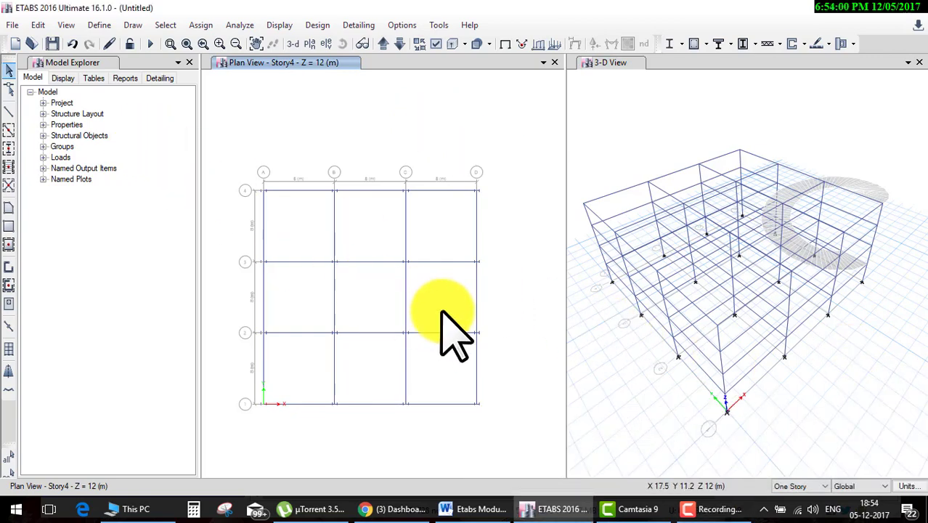
left_click(597, 107)
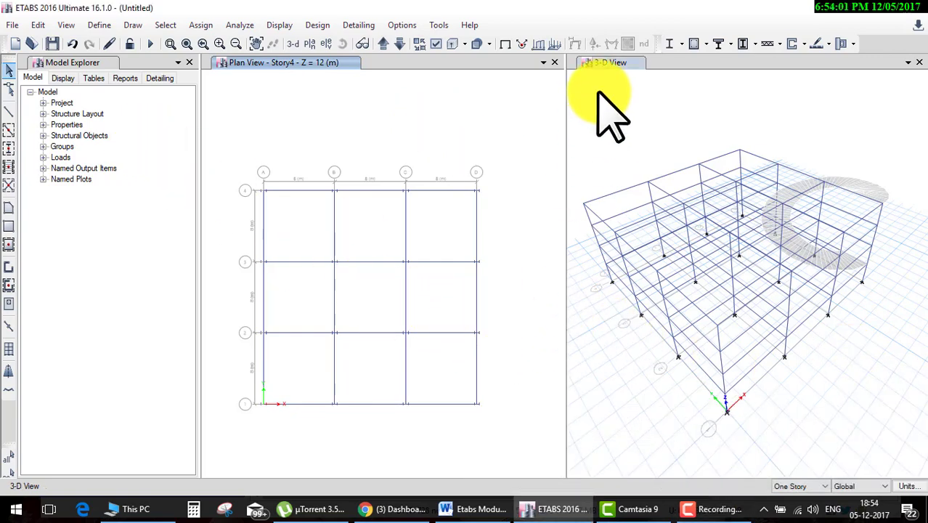
left_click(73, 25)
- Open the rendered 3D view and rotate and zoom it until the helical ramp is clearly visible
left_click(151, 456)
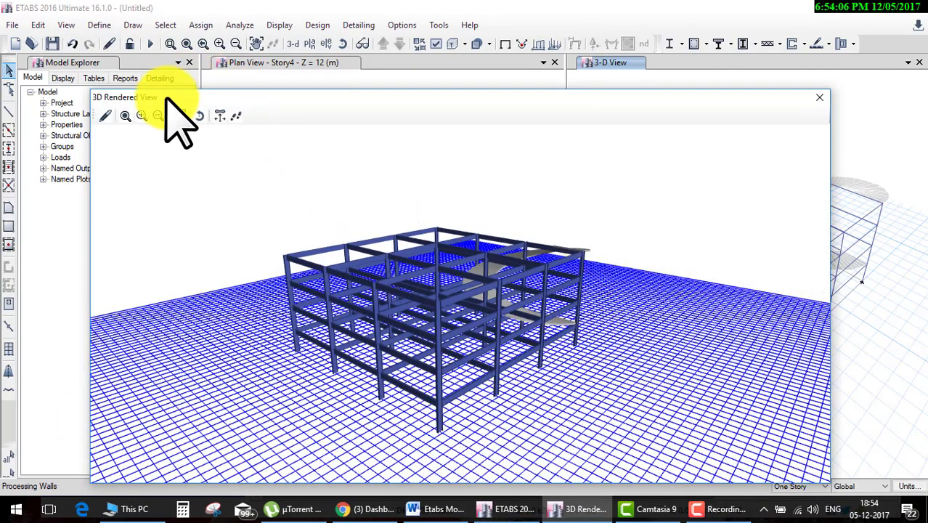
left_click(180, 115)
mouse_move(522, 291)
left_mouse_down()
mouse_move(187, 300)
mouse_move(556, 320)
mouse_move(356, 383)
mouse_move(312, 450)
mouse_move(356, 327)
mouse_move(301, 331)
mouse_move(483, 287)
left_mouse_up()
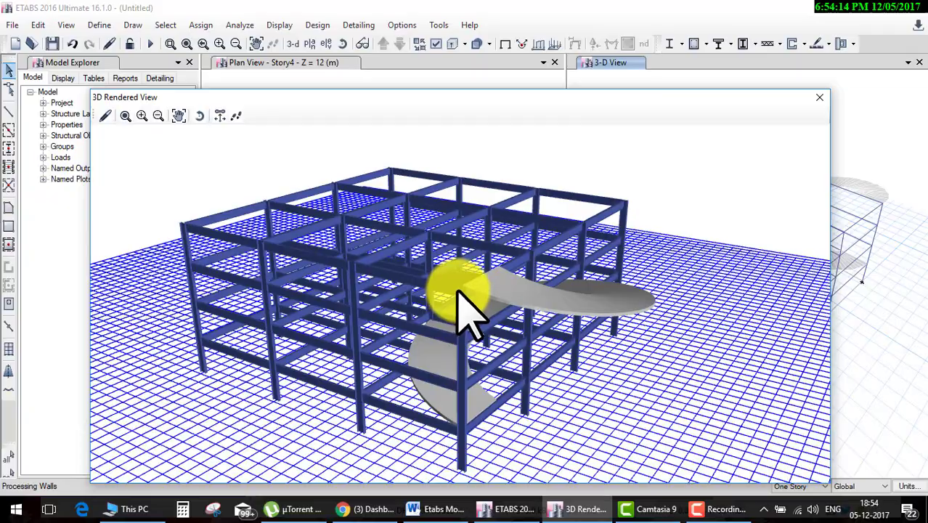
left_click_drag(476, 291, 508, 383)
mouse_move(542, 310)
left_mouse_down()
mouse_move(534, 425)
mouse_move(541, 376)
mouse_move(498, 223)
mouse_move(485, 341)
left_mouse_up()
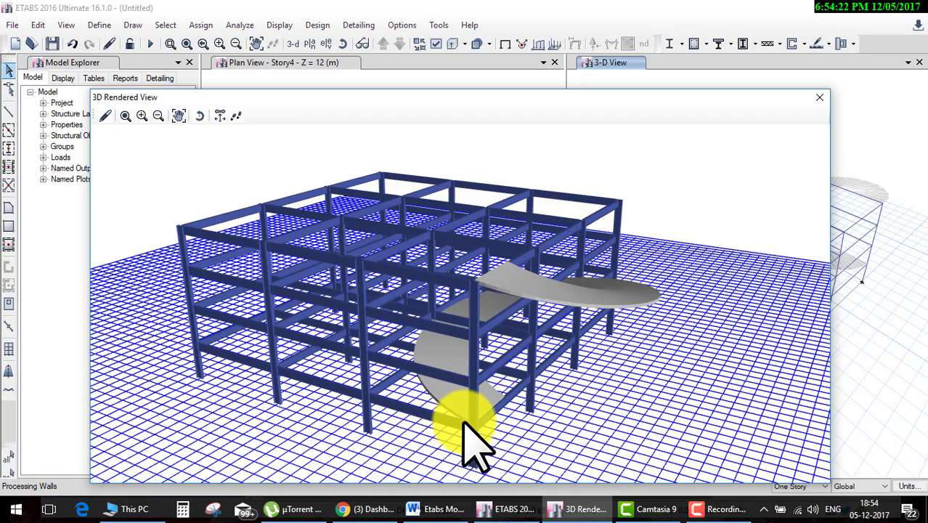
mouse_move(469, 429)
left_mouse_down()
mouse_move(497, 435)
mouse_move(585, 503)
mouse_move(460, 342)
mouse_move(675, 320)
mouse_move(659, 269)
mouse_move(503, 290)
mouse_move(552, 407)
mouse_move(529, 370)
mouse_move(529, 302)
mouse_move(580, 348)
mouse_move(592, 342)
mouse_move(604, 352)
left_mouse_up()
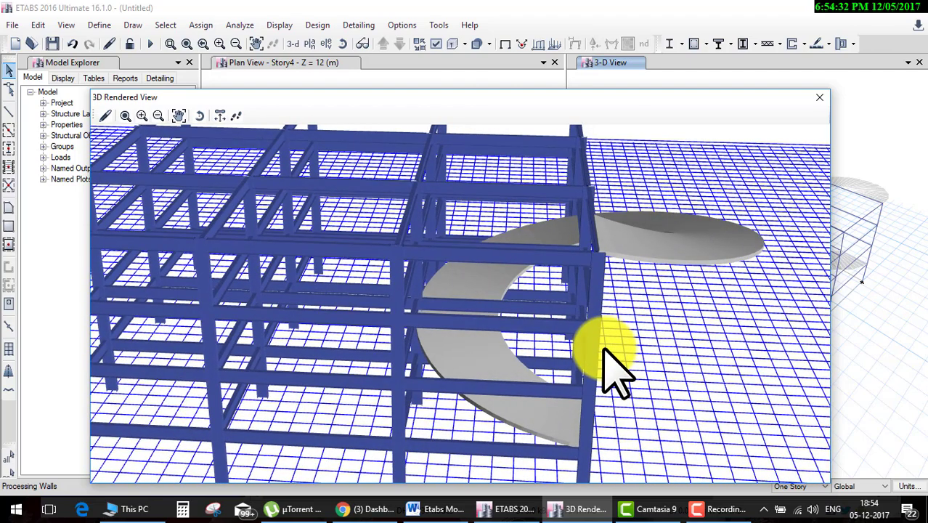
left_click(218, 508)
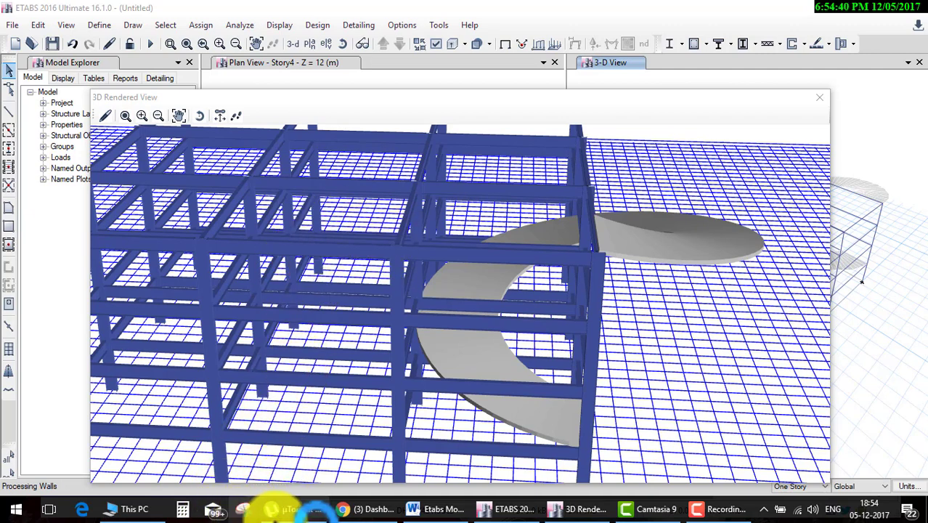
left_click(411, 456)
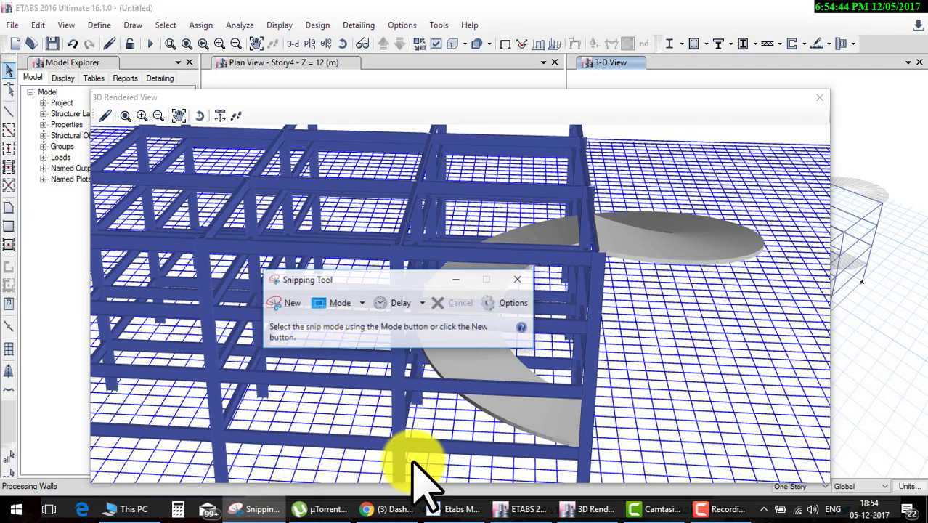
- Snip the rendered 3D view window showing the frame and its helical ramp
left_click(287, 303)
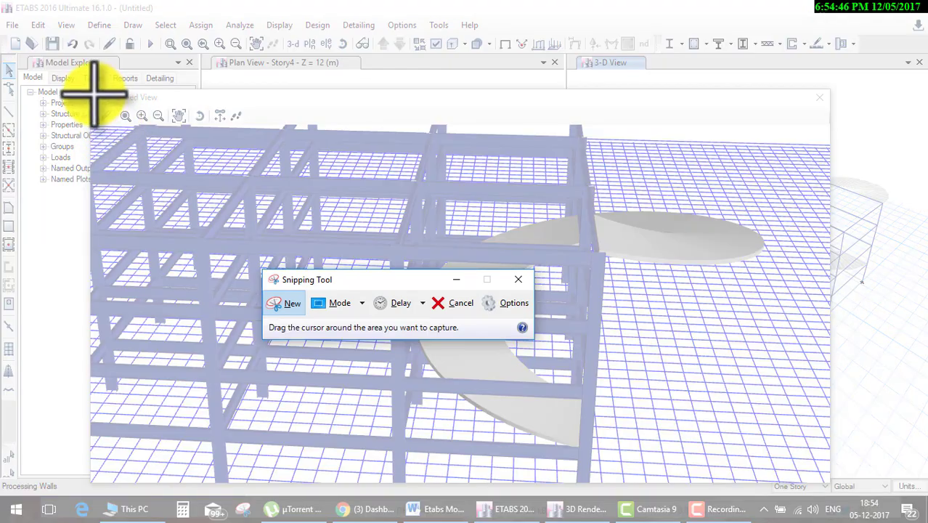
left_click_drag(93, 94, 833, 482)
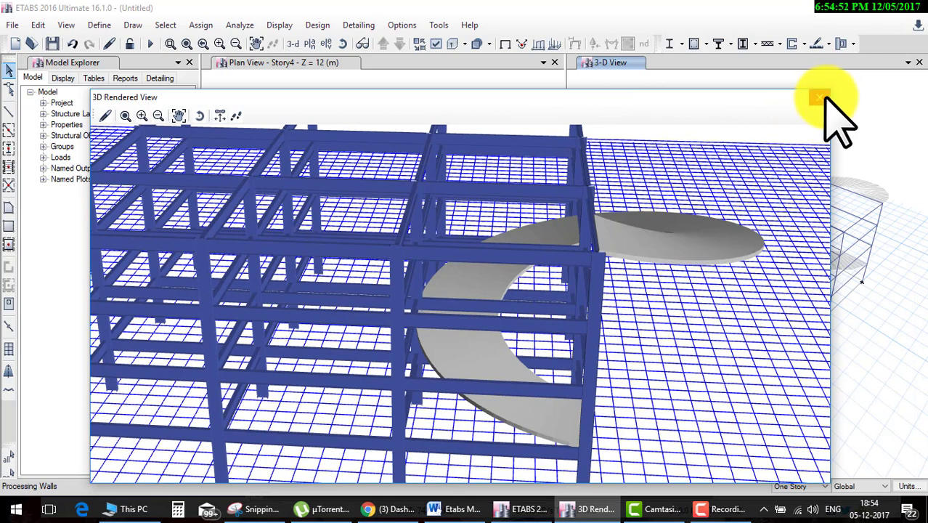
- Close the 3D rendered view and return to the plan view of the frame with helical ramp
left_click(820, 98)
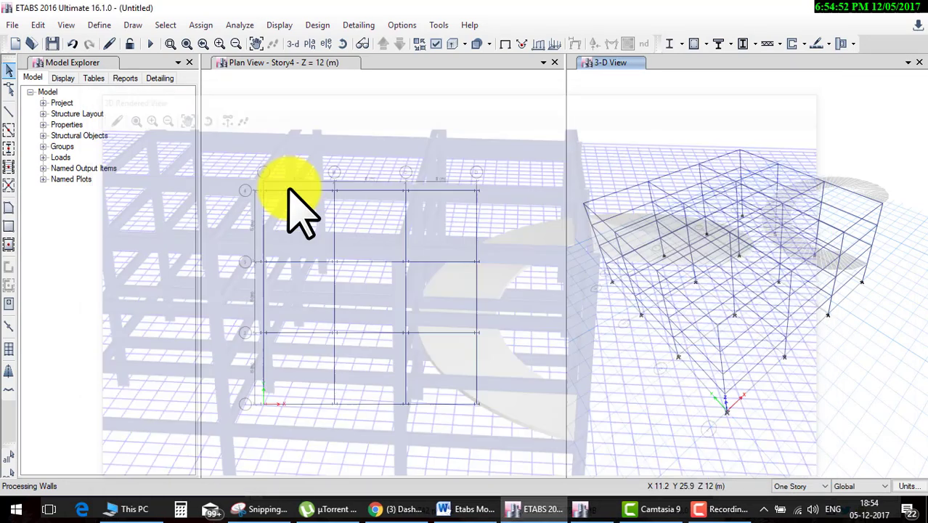
left_click(62, 25)
left_click(43, 24)
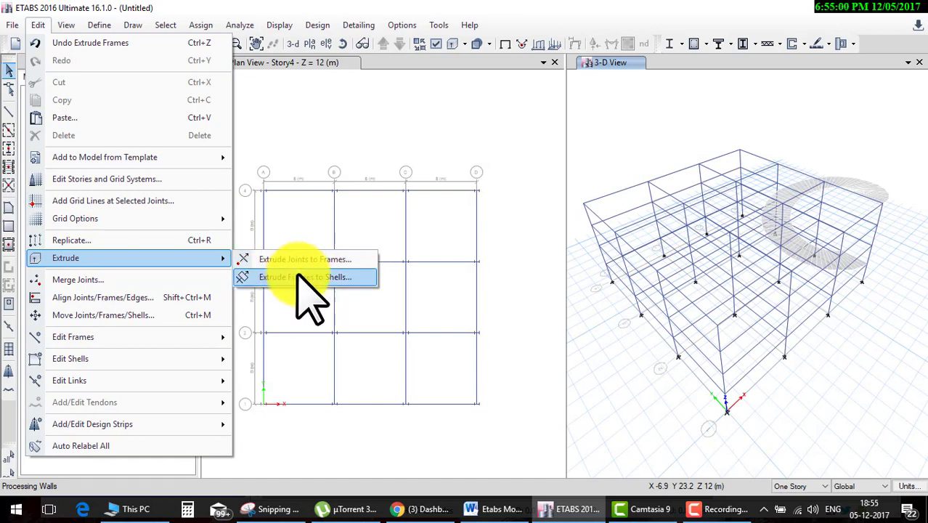
left_click(535, 145)
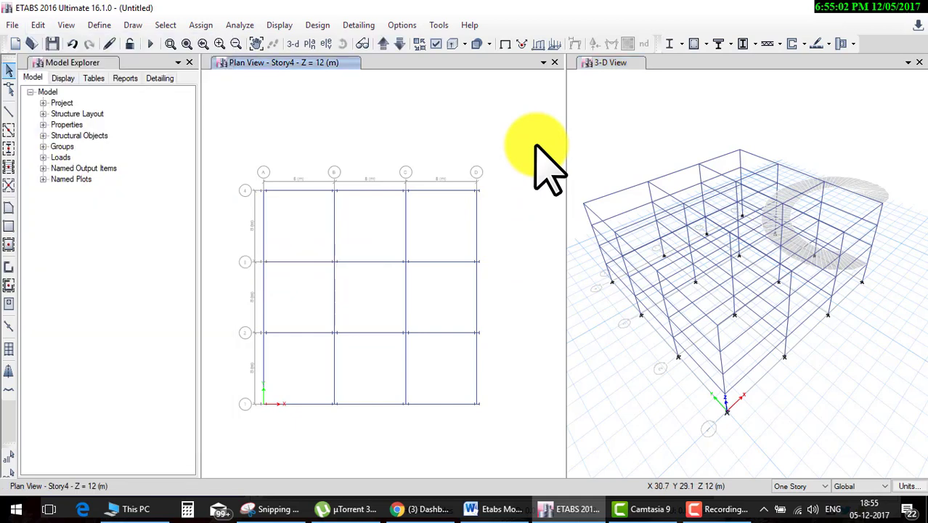